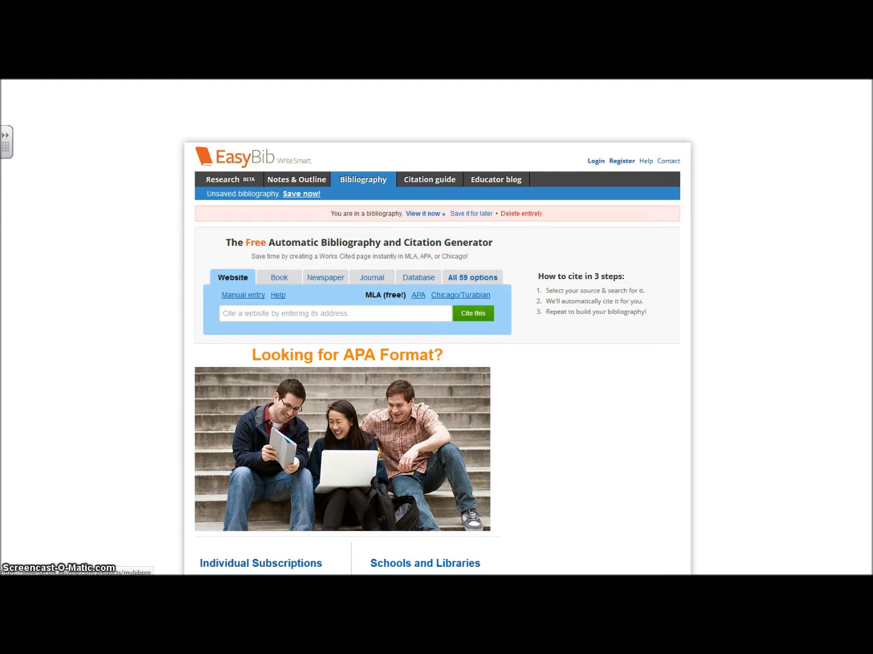
{"action": "left_click", "coordinate": [291, 585]}
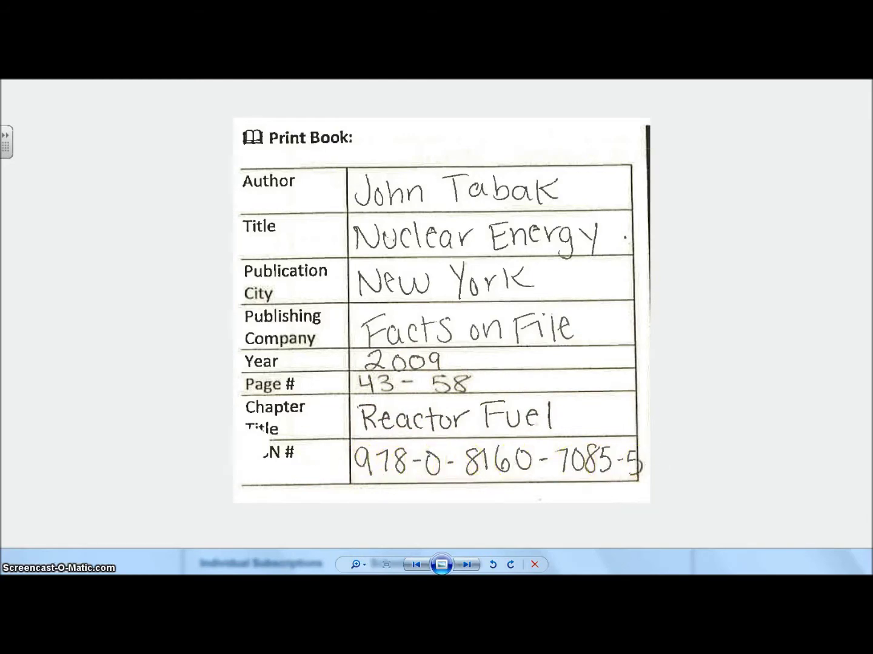
{"action": "key", "text": "alt+Tab"}
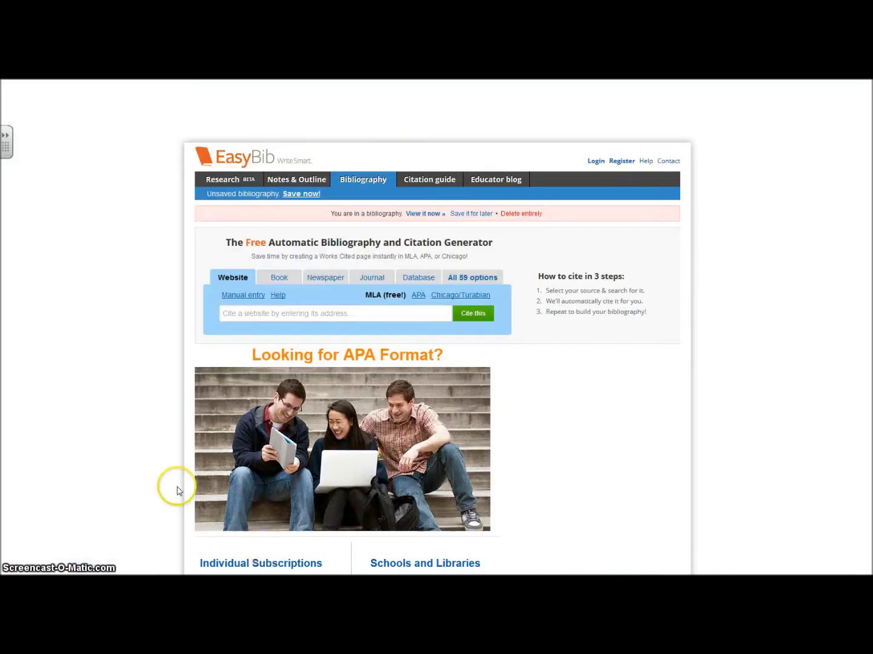
{"action": "left_click", "coordinate": [283, 279]}
{"action": "left_click", "coordinate": [286, 316]}
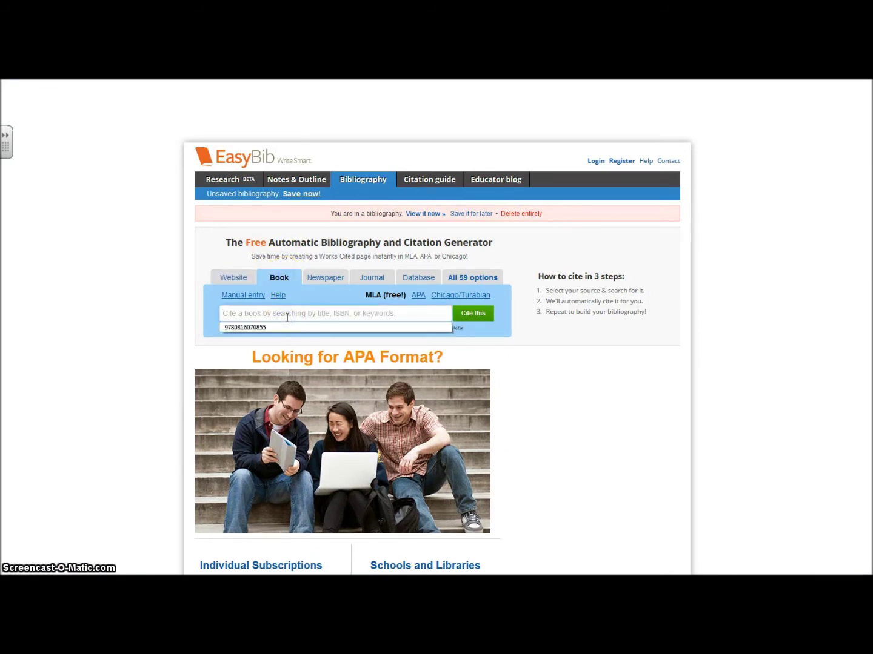
{"action": "left_click", "coordinate": [254, 327]}
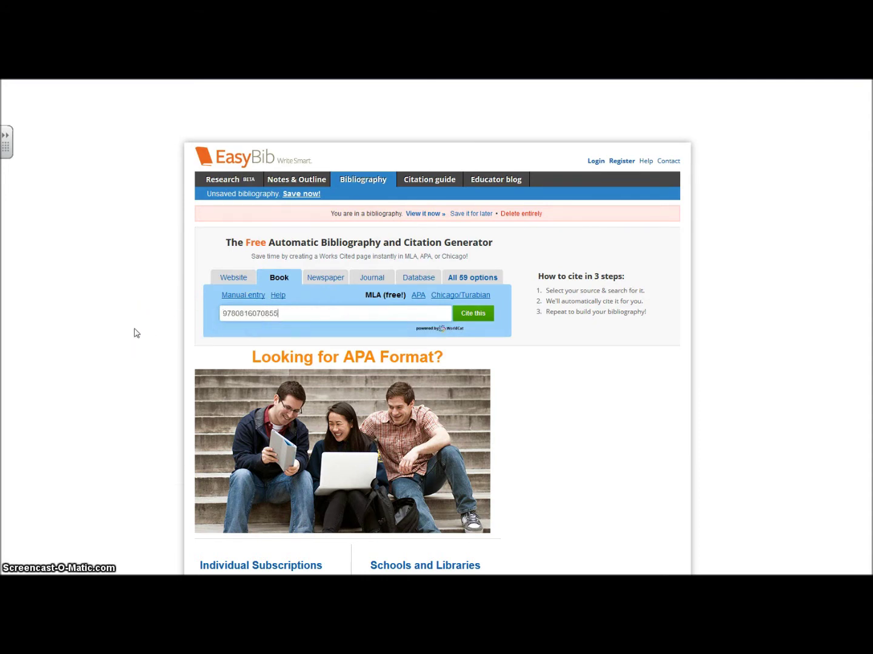
{"action": "key", "text": "alt+Tab"}
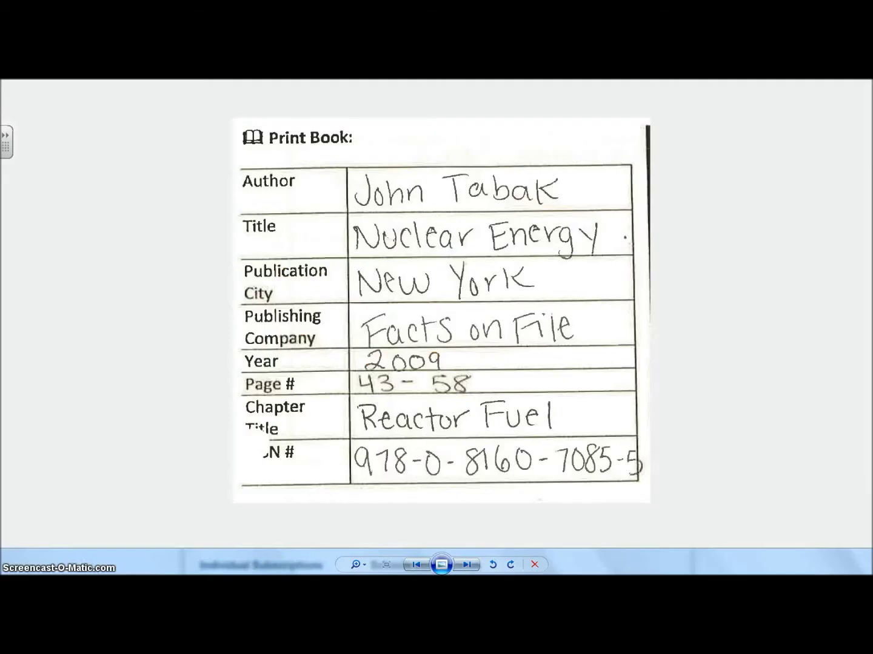
{"action": "key", "text": "alt+Tab"}
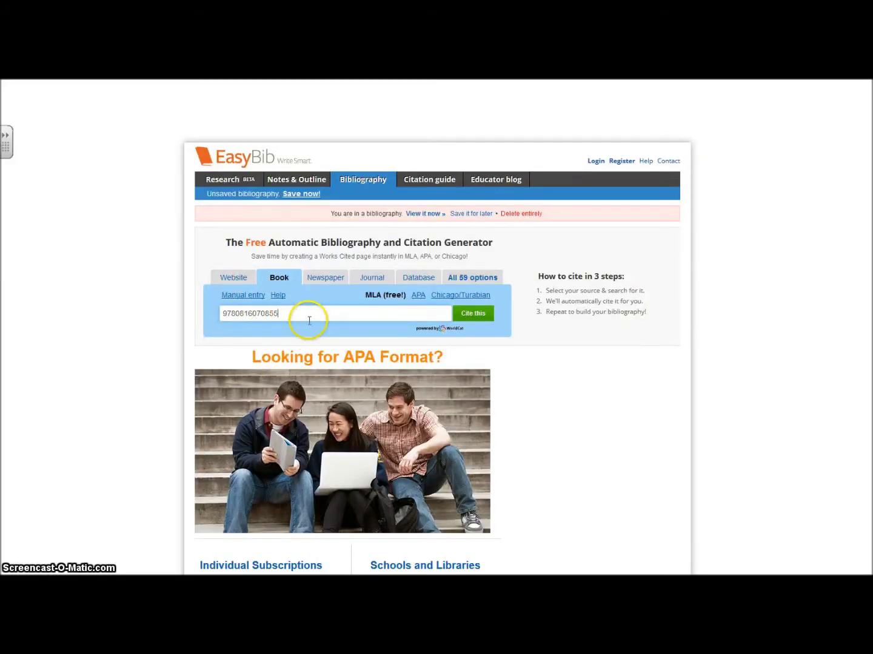
{"action": "left_click", "coordinate": [477, 314]}
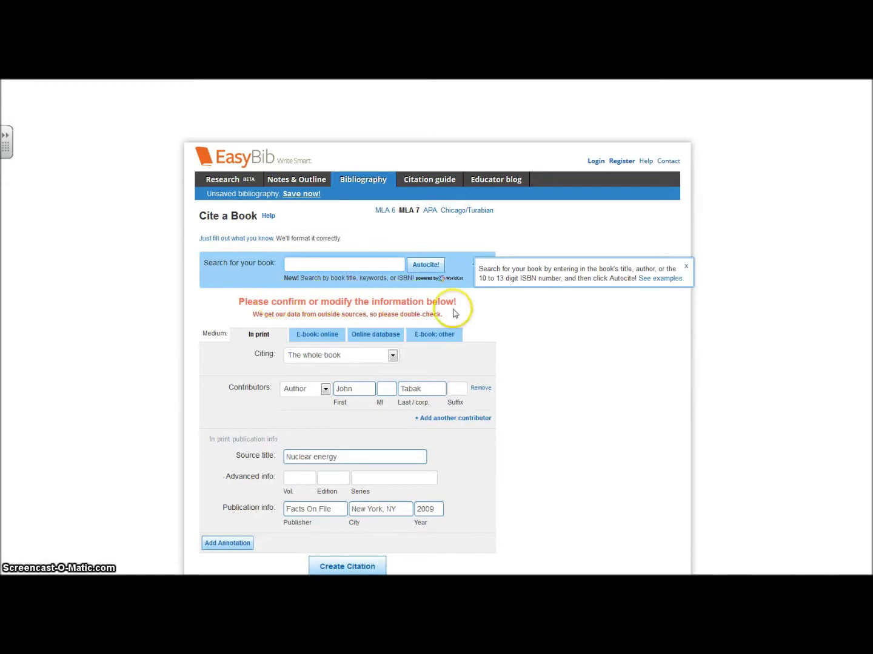
Compare the autofilled Nuclear Energy book details with the handwritten notes and create the MLA 7 citation for the whole print book.
{"action": "key", "text": "alt+Tab"}
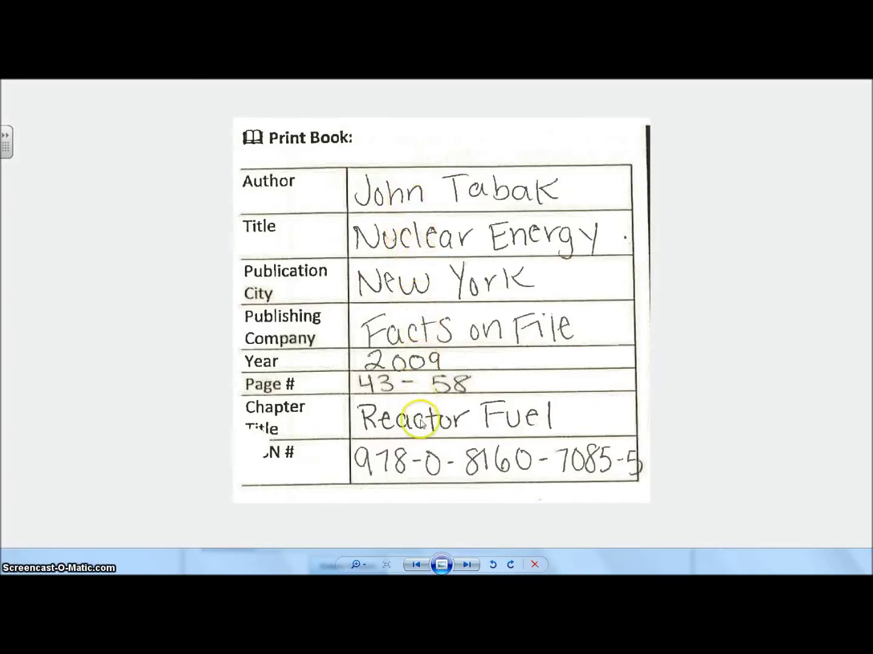
{"action": "key", "text": "alt+Tab"}
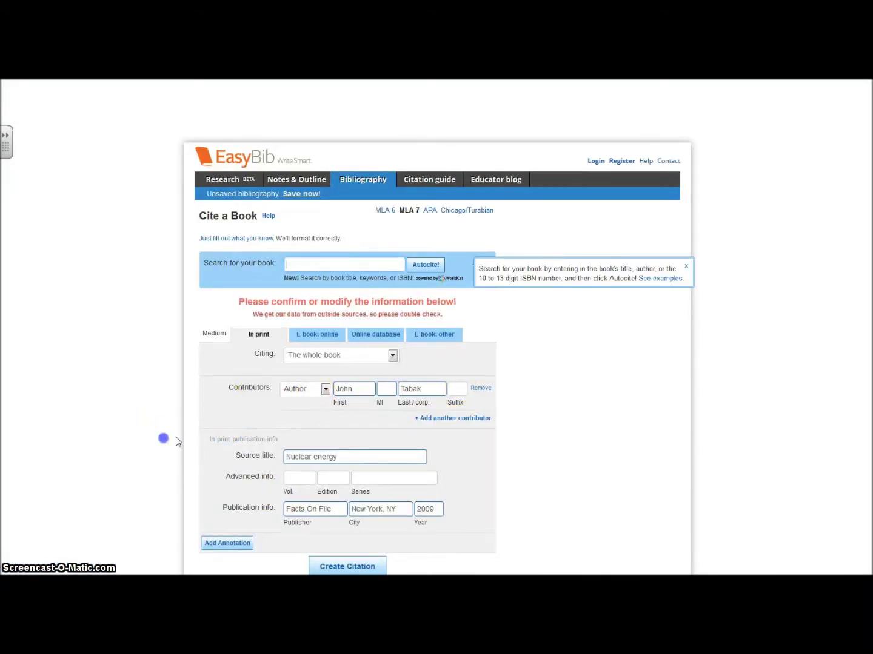
{"action": "scroll", "coordinate": [194, 441], "scroll_direction": "down", "scroll_amount": 1}
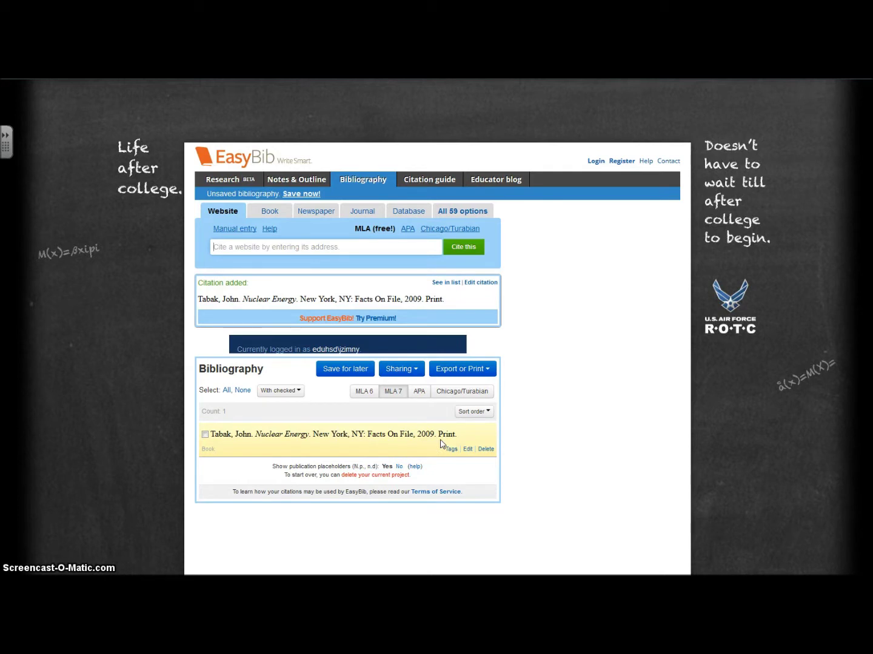
{"action": "left_click", "coordinate": [271, 210]}
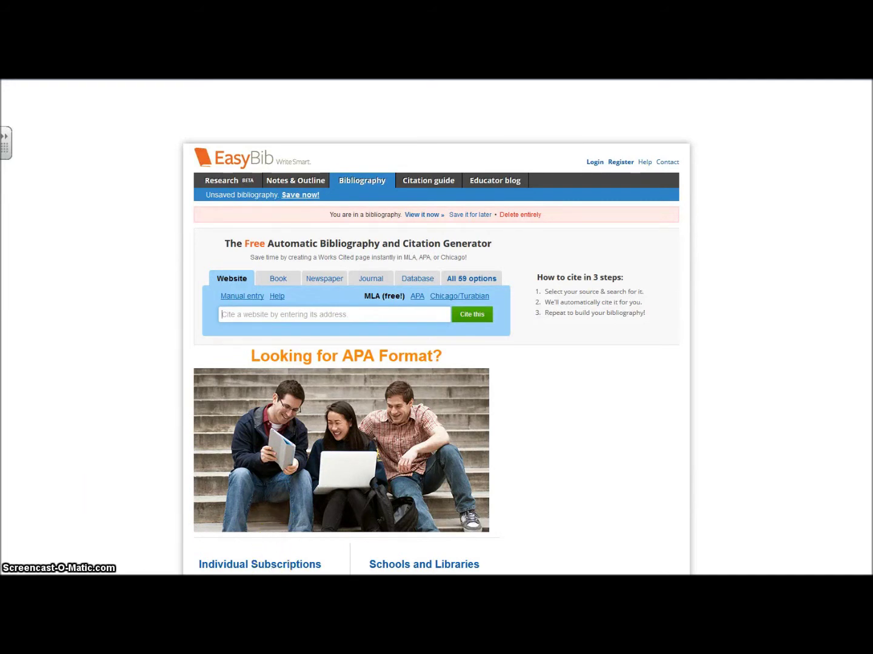
Review the handwritten magazine notes and start a Magazine Article citation from the full list of source types.
{"action": "key", "text": "alt+Tab"}
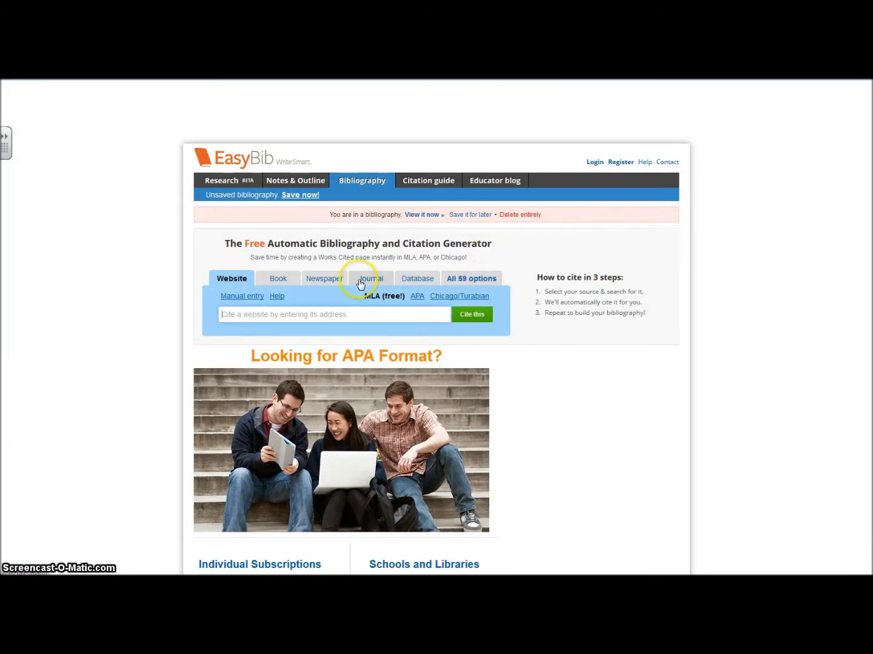
{"action": "left_click", "coordinate": [465, 281]}
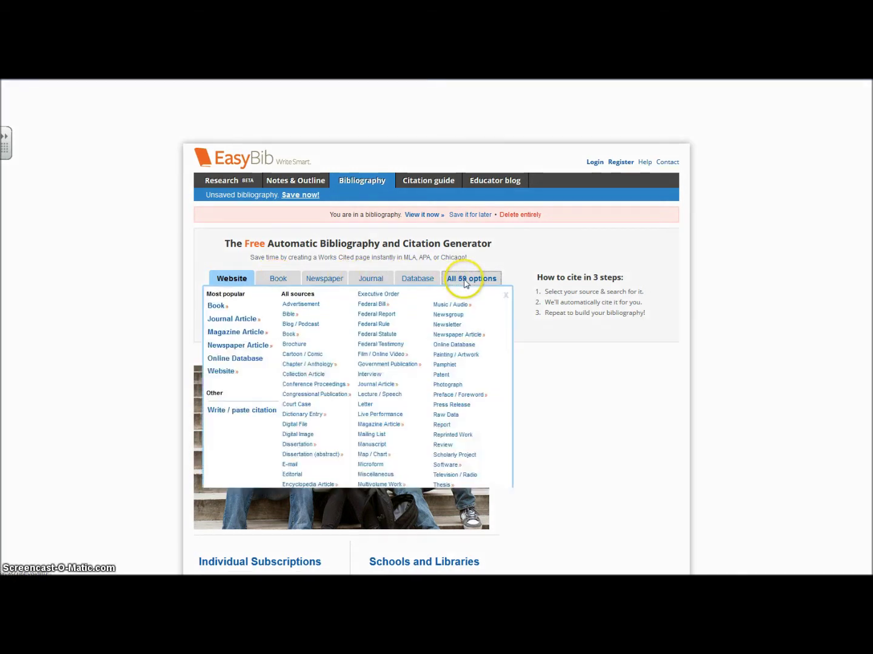
{"action": "left_click", "coordinate": [375, 426]}
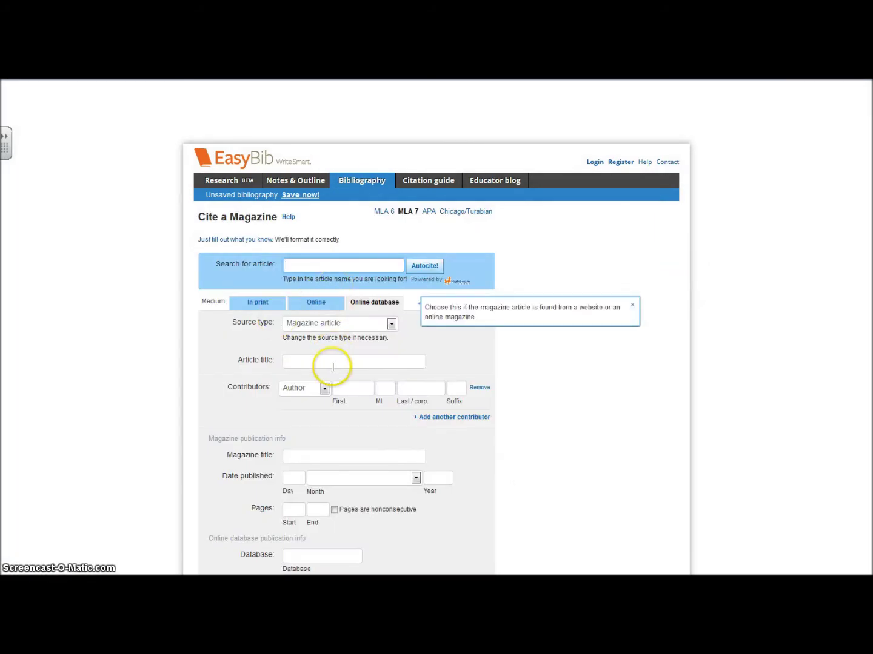
Examine the magazine form's article title, author, magazine title, publication date and page fields against the handwritten notes.
{"action": "left_click", "coordinate": [332, 362]}
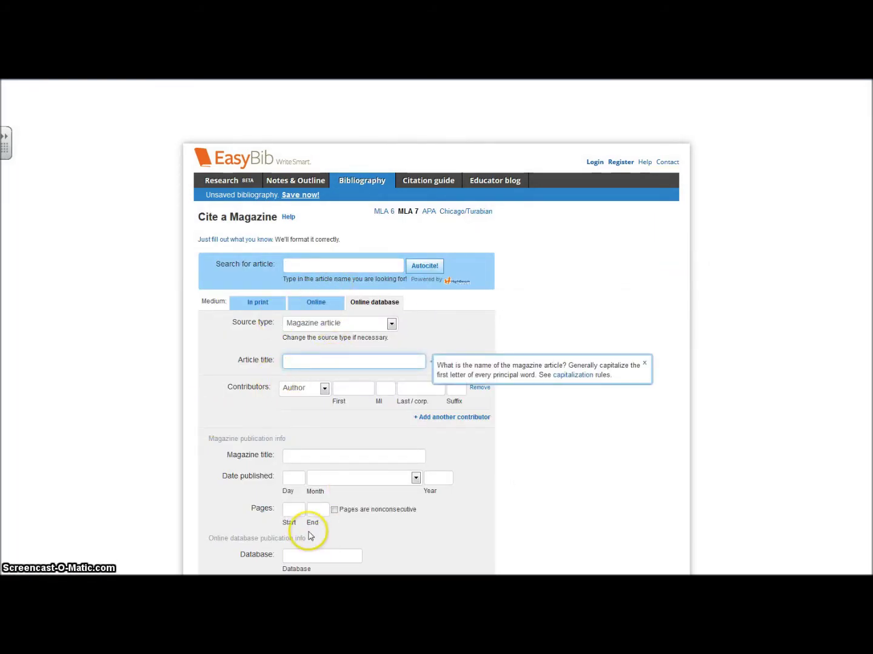
{"action": "key", "text": "alt+Tab"}
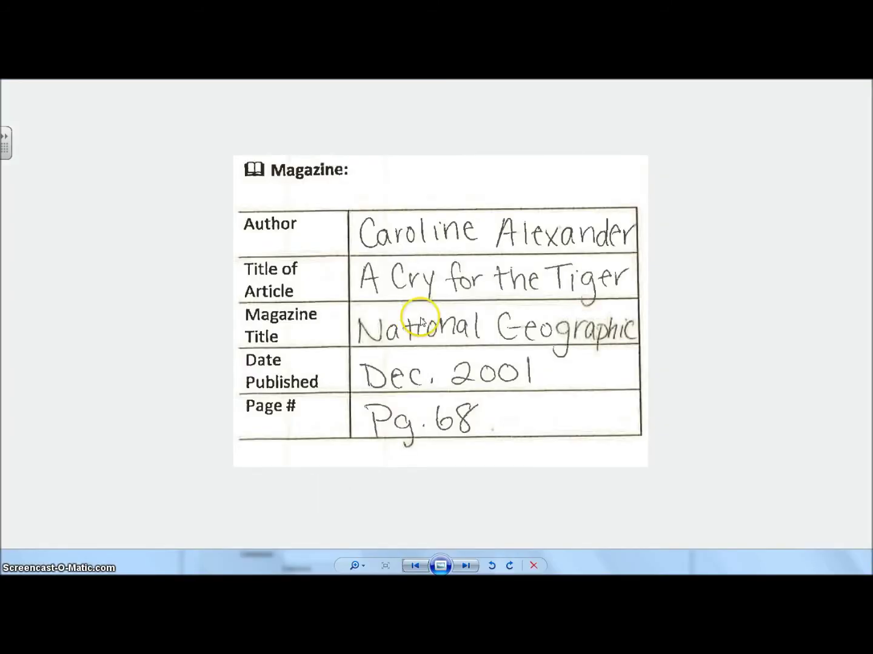
{"action": "key", "text": "alt+Tab"}
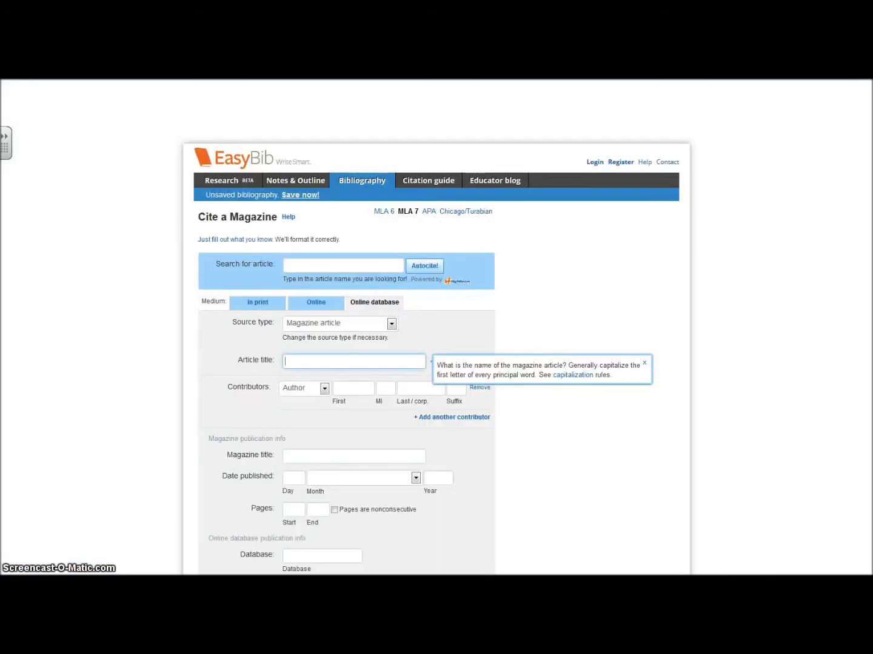
{"action": "left_click", "coordinate": [360, 390]}
{"action": "left_click", "coordinate": [303, 453]}
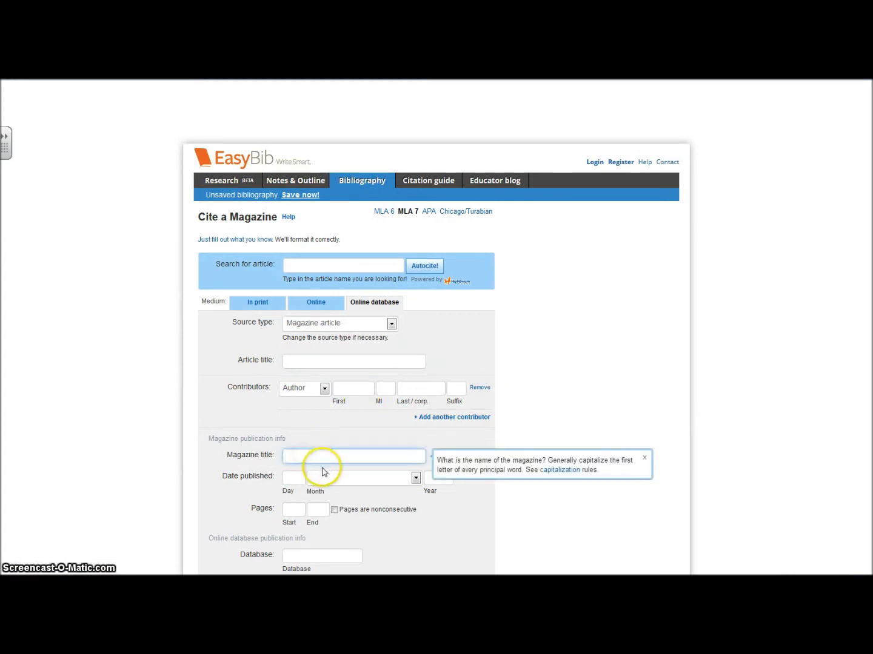
{"action": "left_click", "coordinate": [293, 479]}
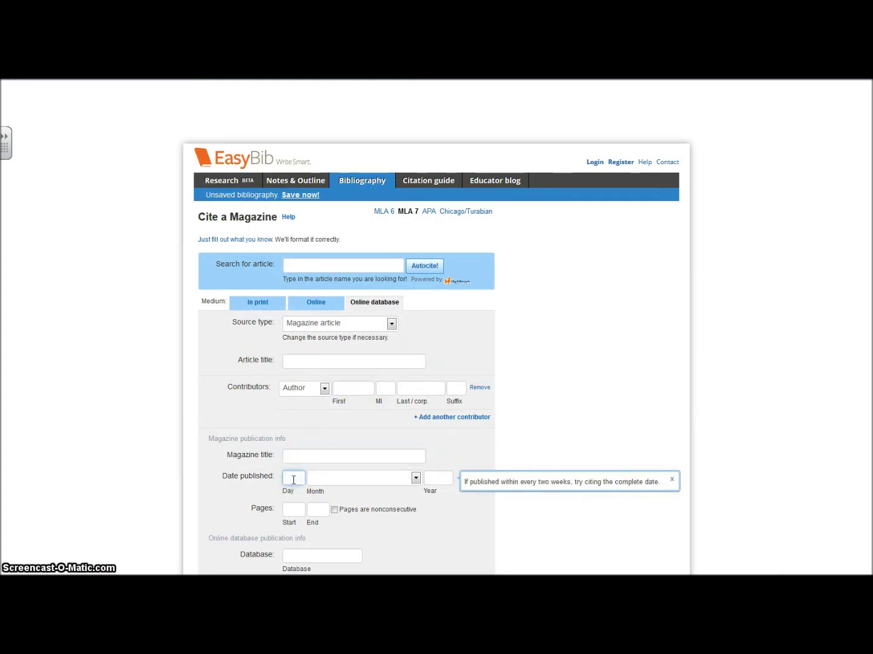
{"action": "left_click", "coordinate": [292, 513]}
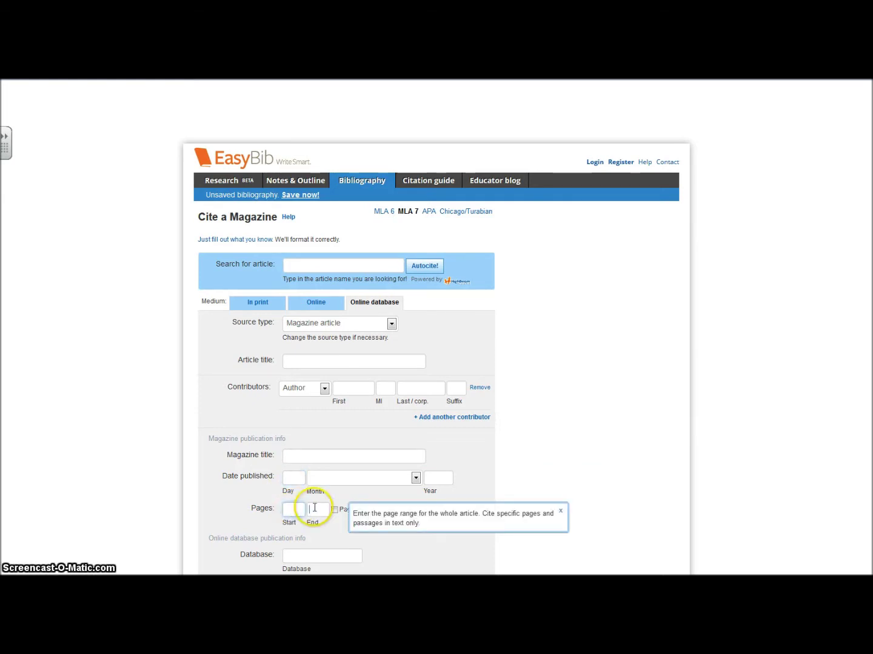
{"action": "left_click", "coordinate": [313, 509]}
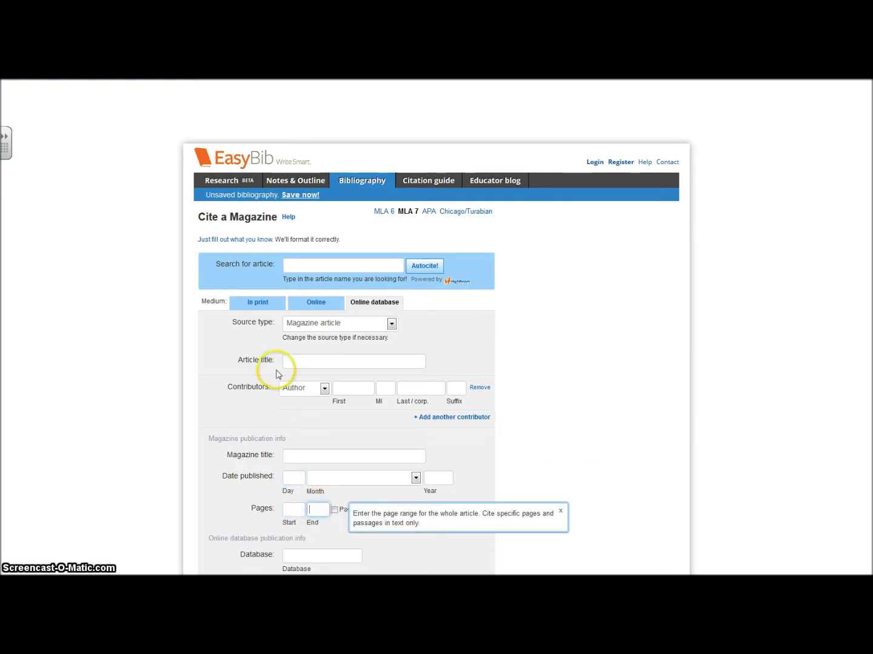
Create an In print magazine citation for "A Cry for the Tiger", National Geographic, December 2001, pages 68 to 71, including the author's name.
{"action": "left_click", "coordinate": [249, 306]}
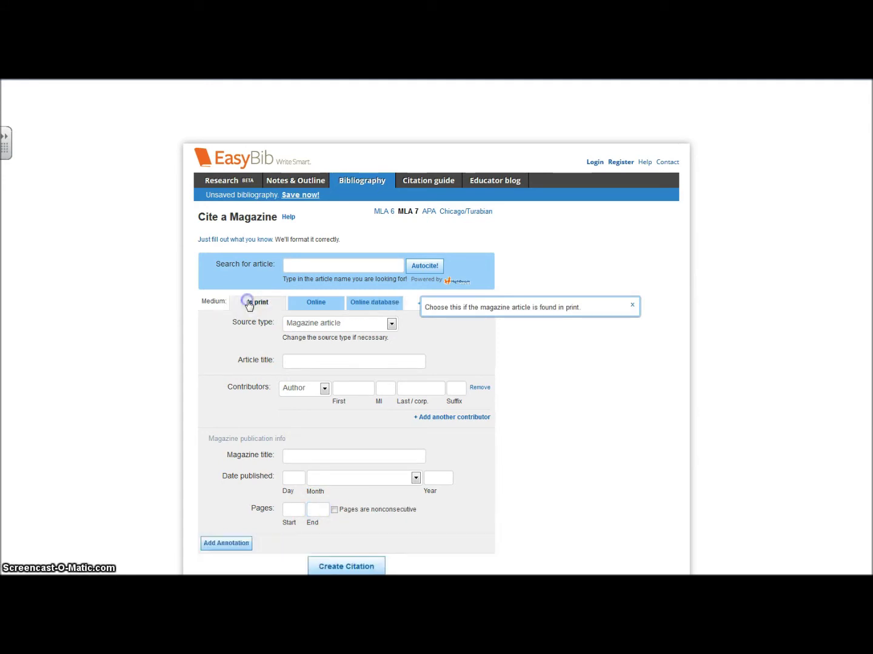
{"action": "left_click", "coordinate": [364, 303]}
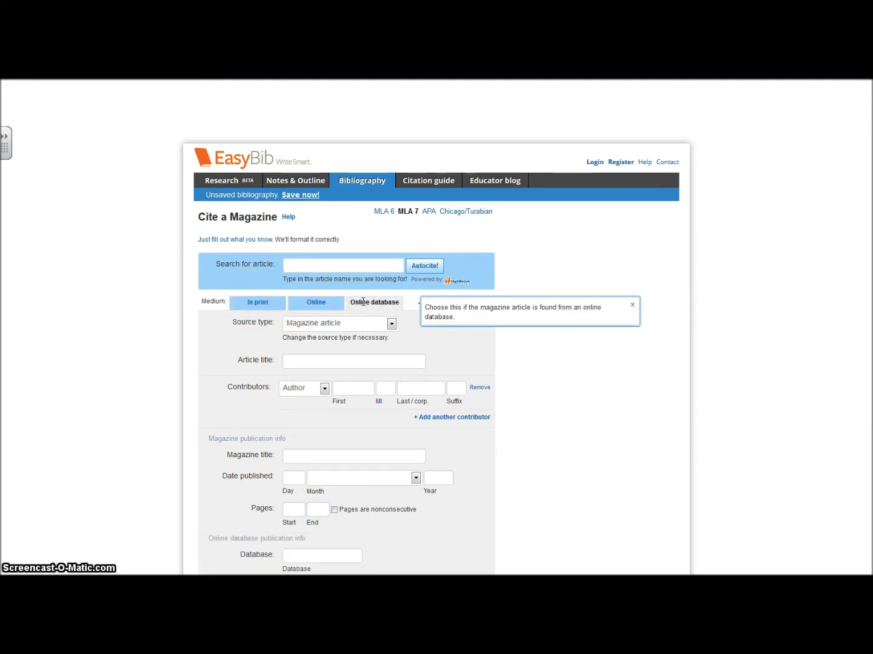
{"action": "left_click", "coordinate": [258, 302]}
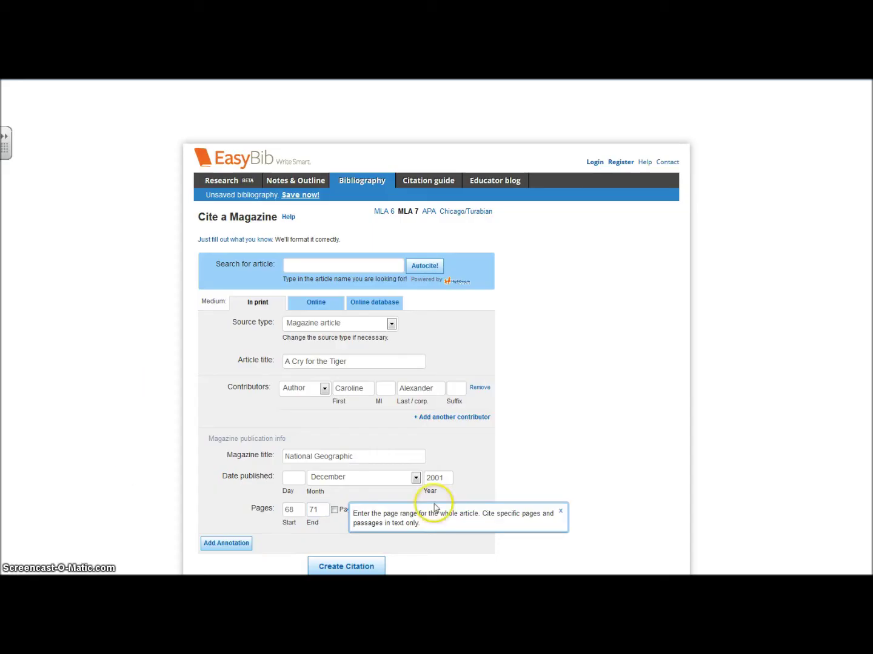
{"action": "left_click", "coordinate": [561, 512]}
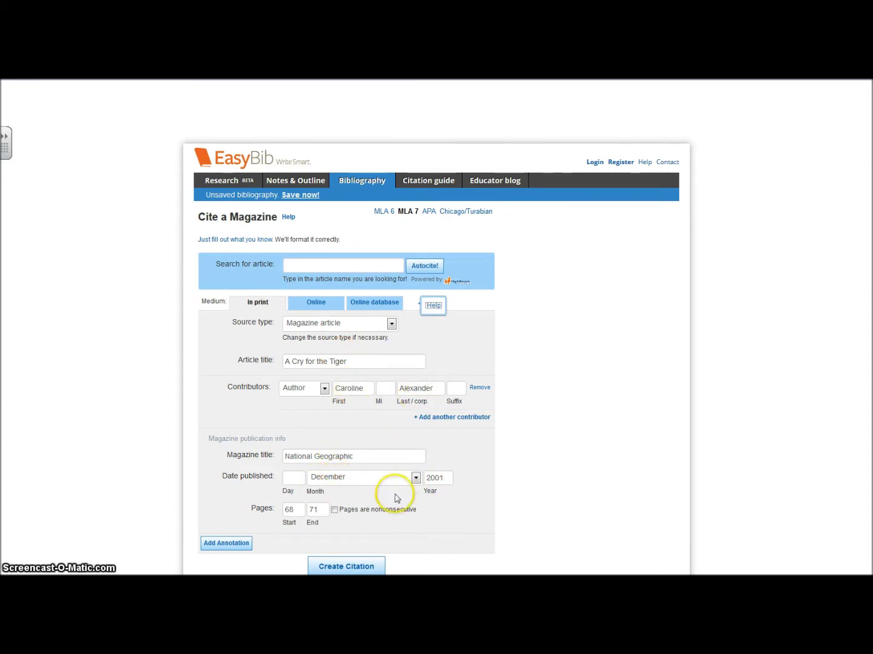
{"action": "left_click", "coordinate": [362, 567]}
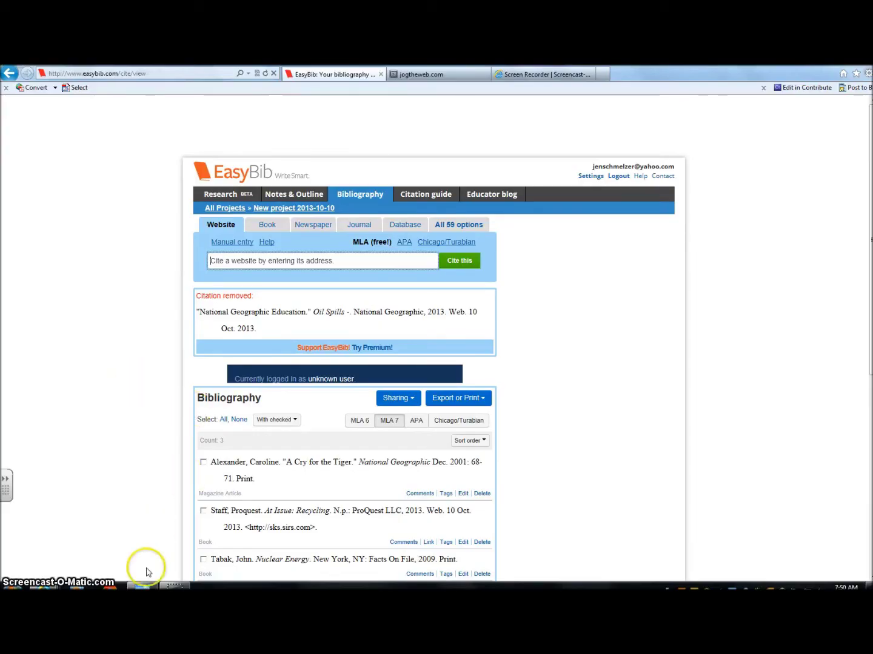
Review the handwritten website notes, switch to the jogtheweb page, and reveal and copy the original URL of the Oil Spills webpage.
{"action": "left_click", "coordinate": [144, 585]}
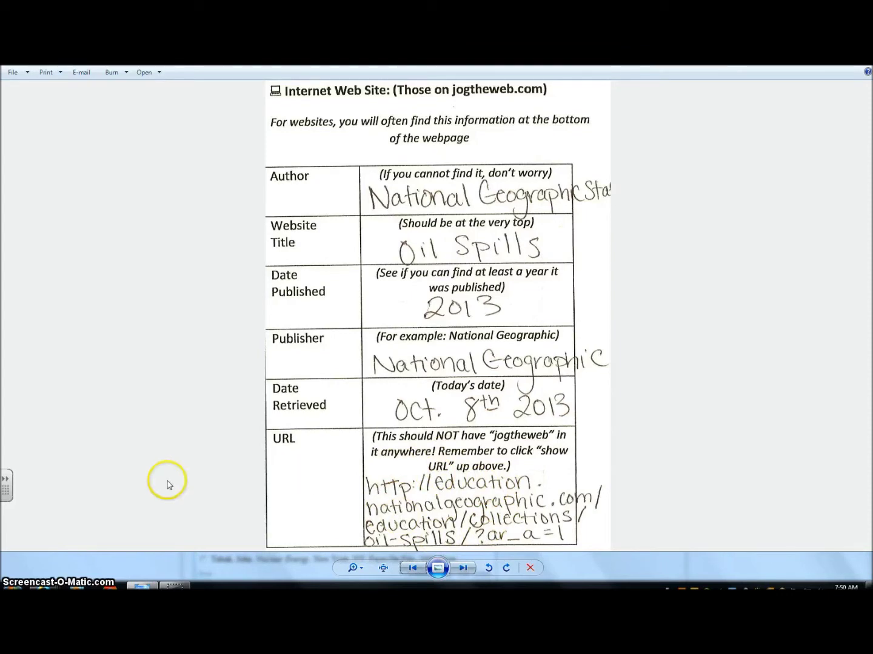
{"action": "mouse_move", "coordinate": [46, 585]}
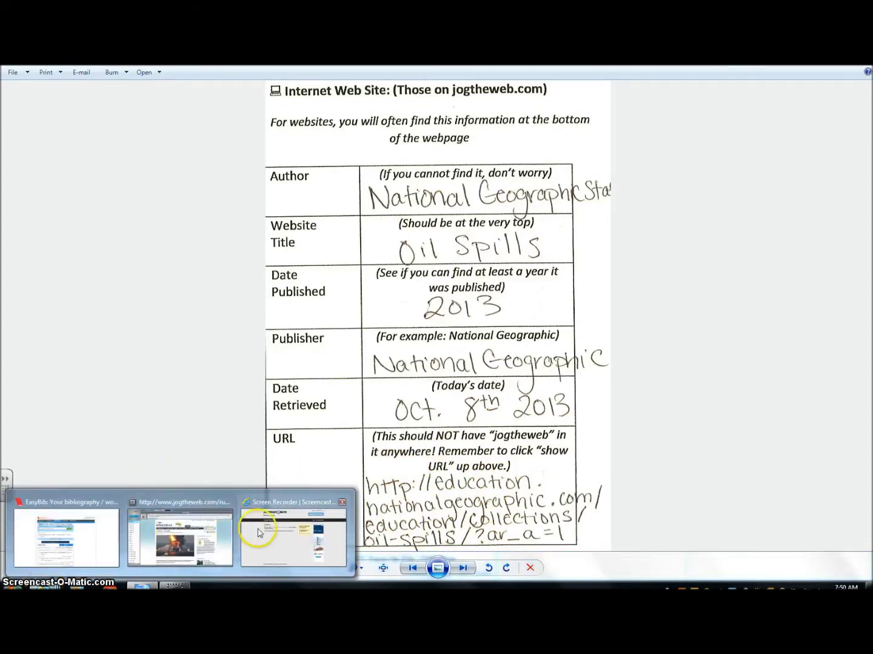
{"action": "left_click", "coordinate": [217, 528]}
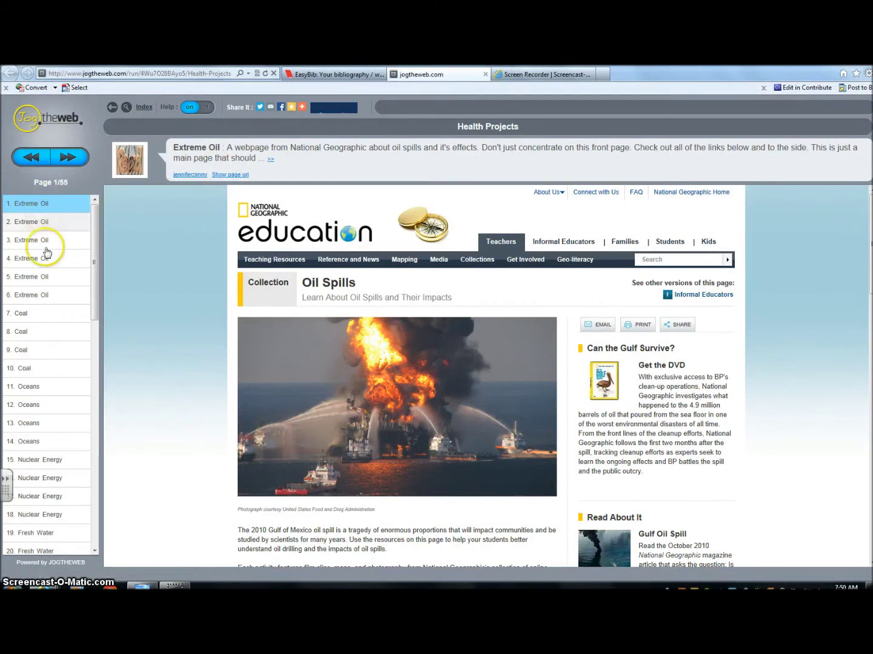
{"action": "left_click", "coordinate": [235, 175]}
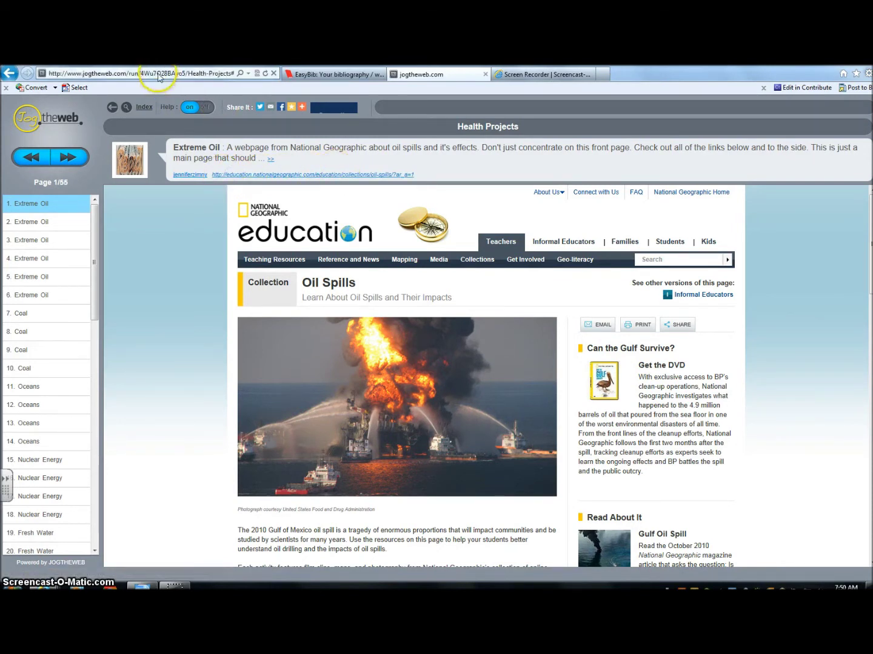
{"action": "left_click_drag", "start_coordinate": [416, 175], "coordinate": [266, 178]}
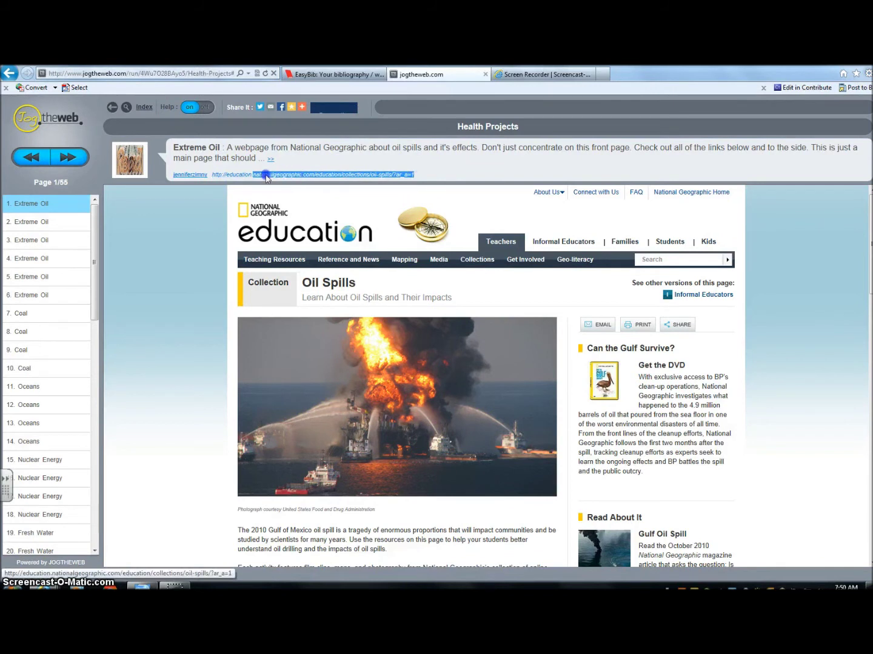
{"action": "right_click", "coordinate": [215, 177]}
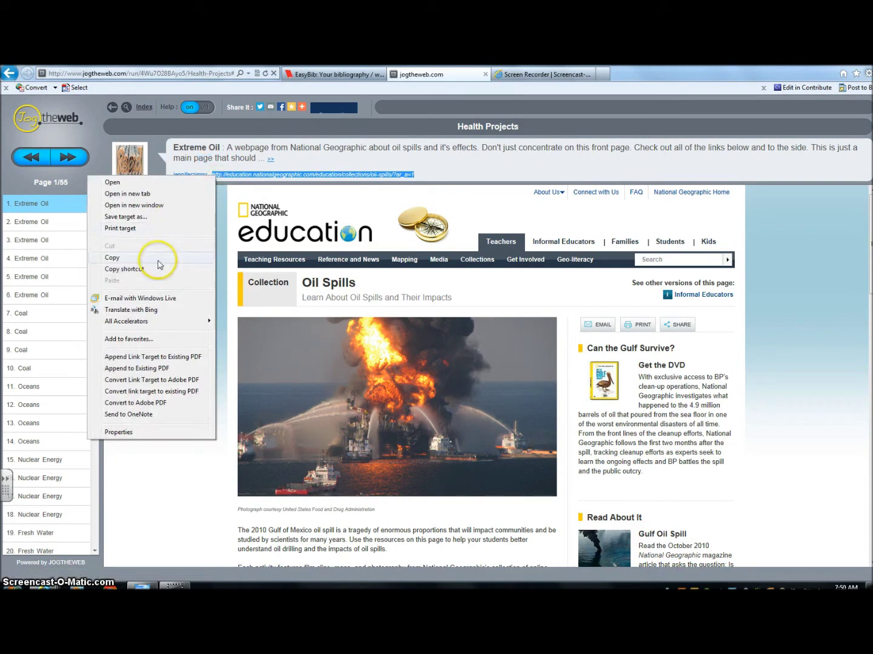
{"action": "left_click", "coordinate": [157, 264]}
Return to EasyBib and cite the Oil Spills website by its copied National Geographic URL to autofill the citation form.
{"action": "left_click", "coordinate": [343, 74]}
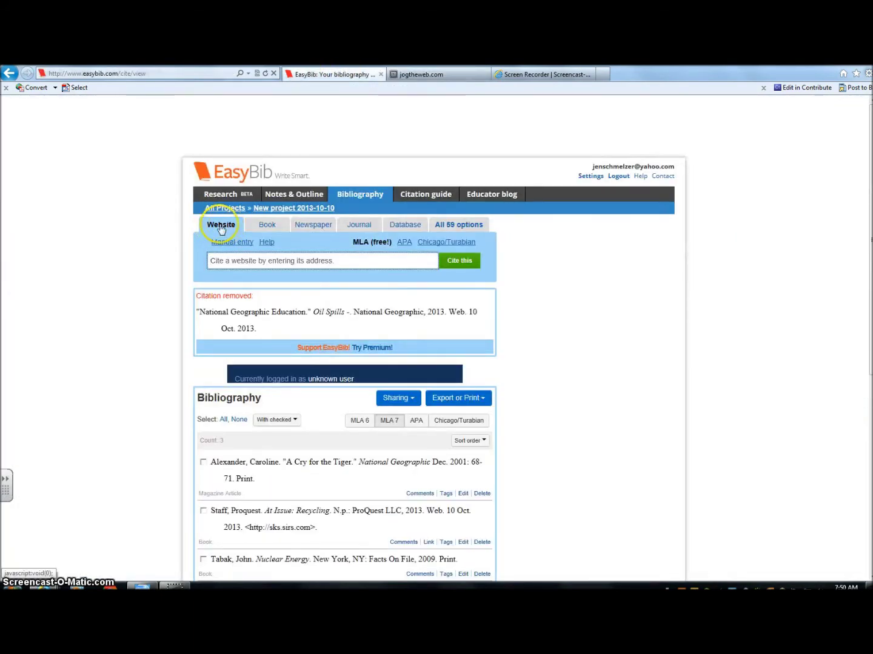
{"action": "key", "text": "ctrl+v"}
{"action": "left_click", "coordinate": [462, 260]}
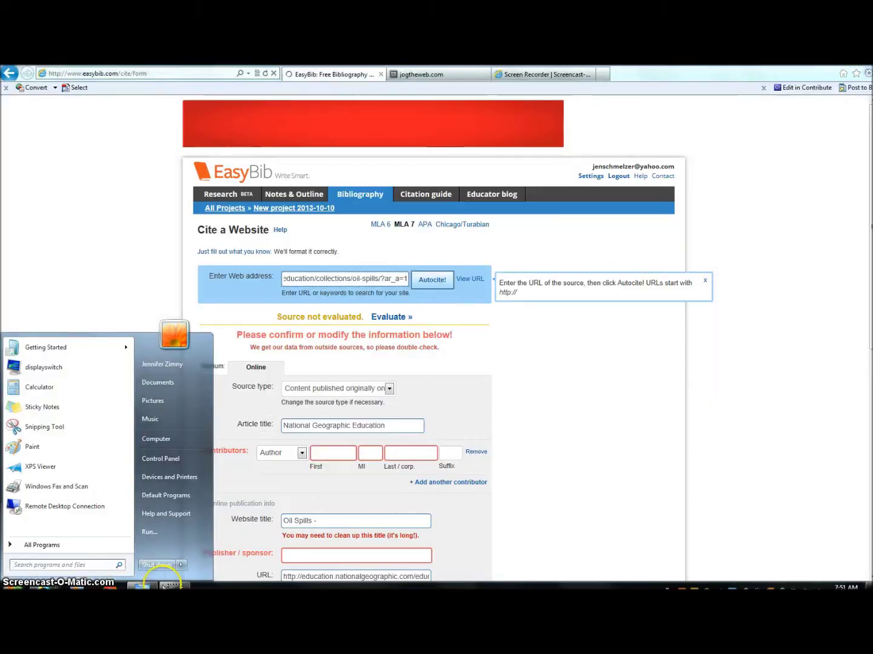
{"action": "scroll", "coordinate": [148, 394], "scroll_direction": "down", "scroll_amount": 1}
{"action": "scroll", "coordinate": [148, 395], "scroll_direction": "down", "scroll_amount": 1}
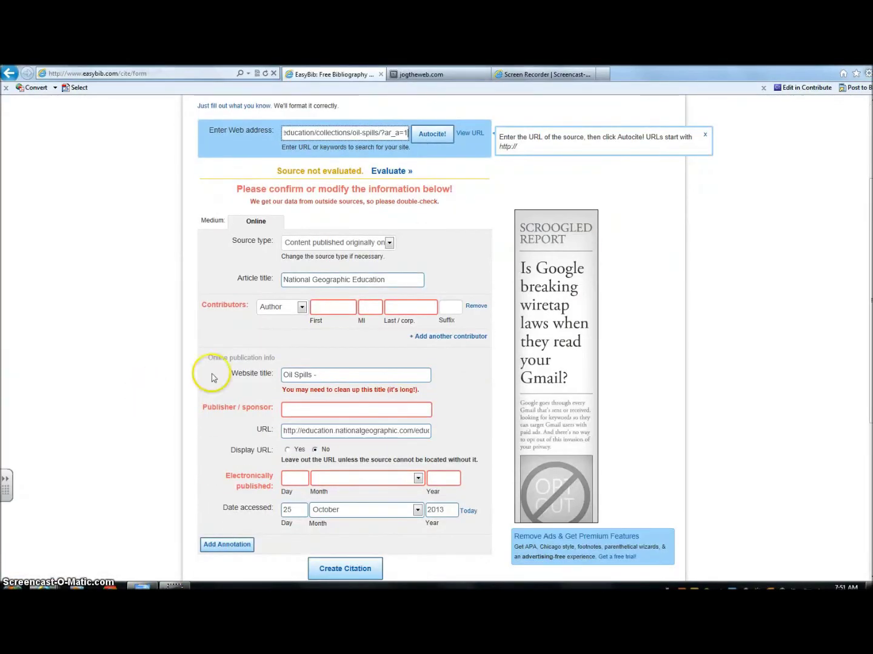
Check the handwritten website notes, return to the citation form, and enter National Geographic as publisher and 2013 as the electronic publication year.
{"action": "scroll", "coordinate": [178, 467], "scroll_direction": "down", "scroll_amount": 1}
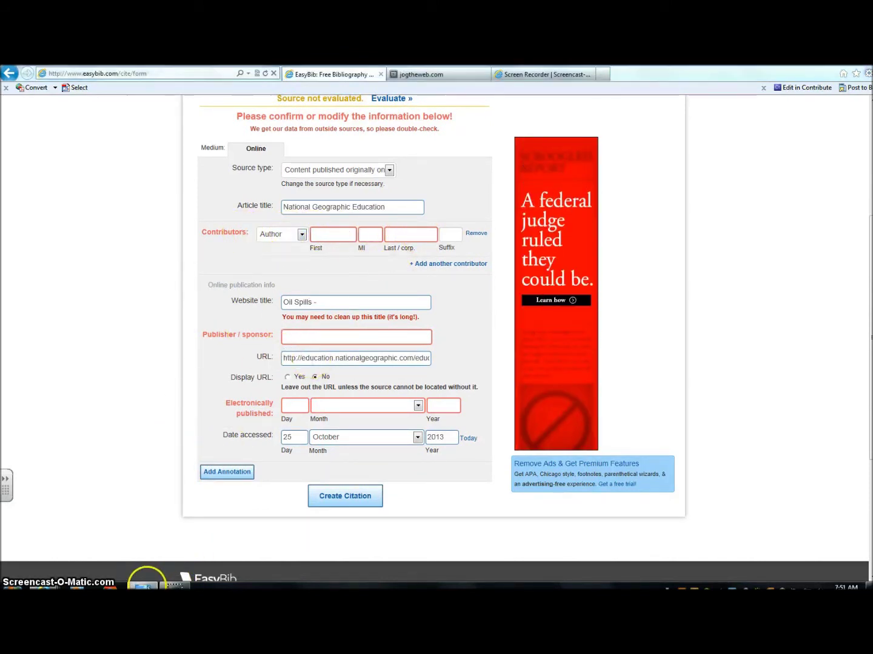
{"action": "left_click", "coordinate": [173, 585]}
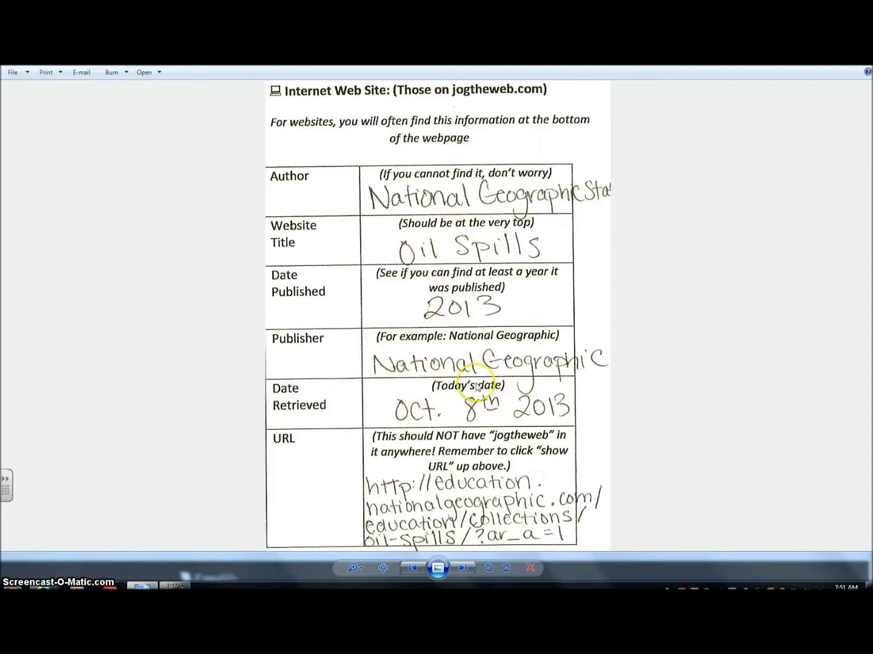
{"action": "mouse_move", "coordinate": [73, 581]}
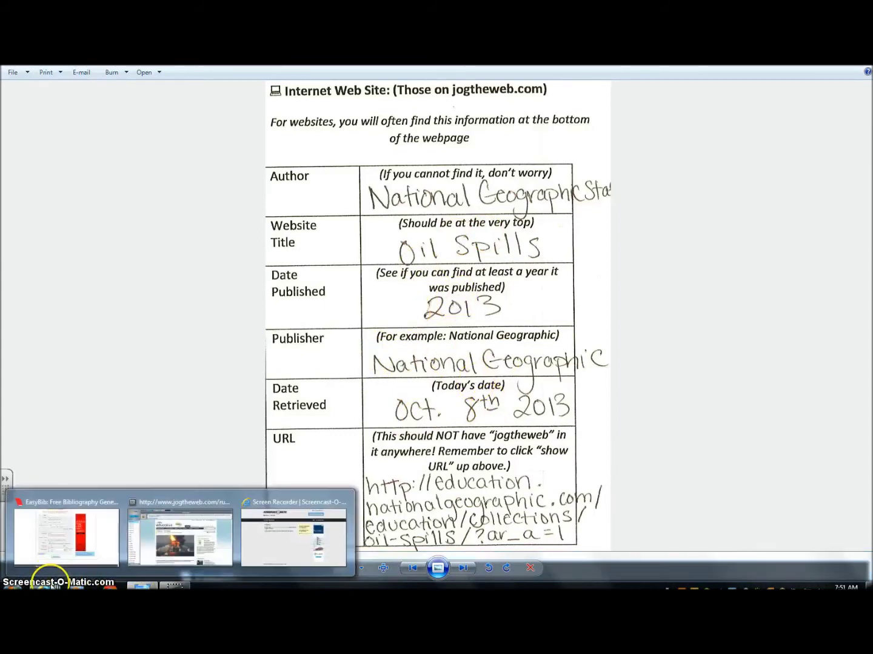
{"action": "left_click", "coordinate": [94, 534]}
{"action": "left_click", "coordinate": [316, 338]}
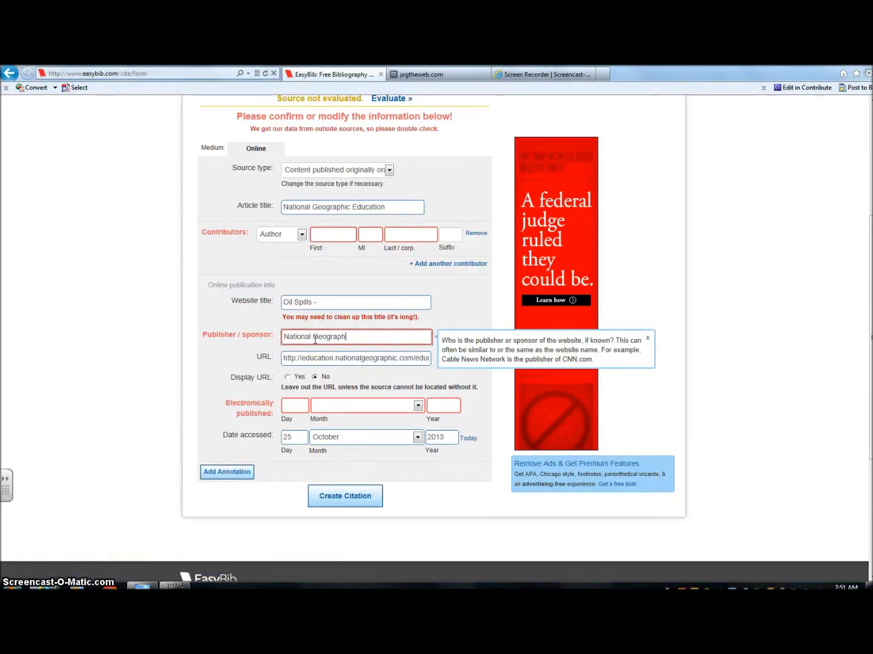
{"action": "left_click", "coordinate": [446, 406]}
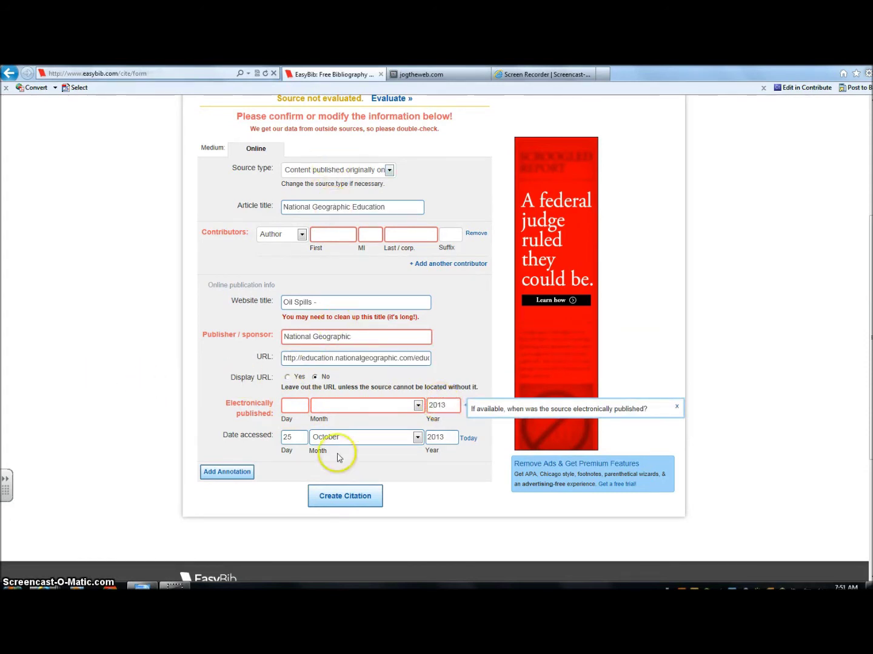
Review the completed website form and create the Oil Spills citation in the bibliography.
{"action": "scroll", "coordinate": [156, 412], "scroll_direction": "up", "scroll_amount": 4}
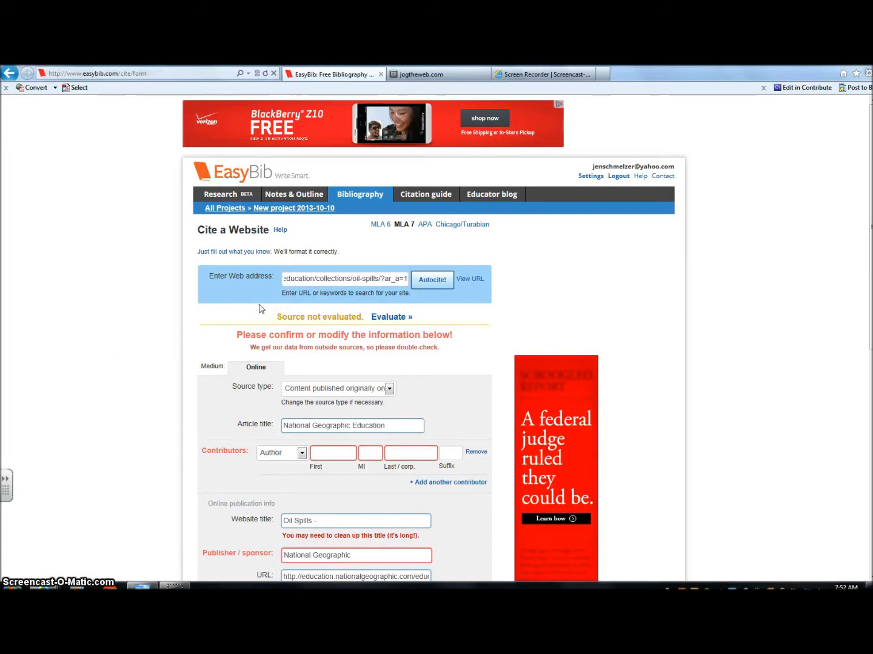
{"action": "scroll", "coordinate": [258, 309], "scroll_direction": "down", "scroll_amount": 3}
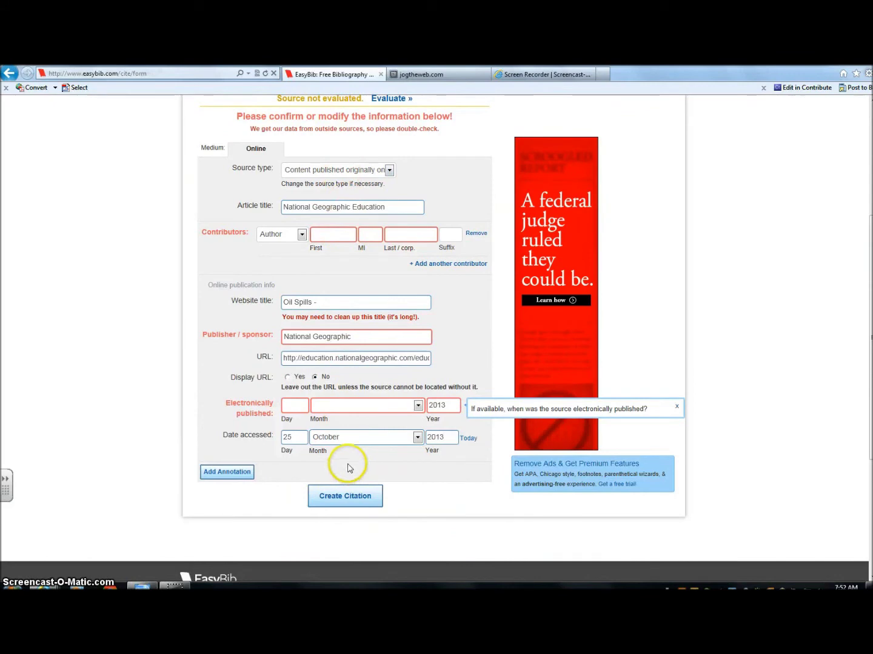
{"action": "left_click", "coordinate": [347, 498]}
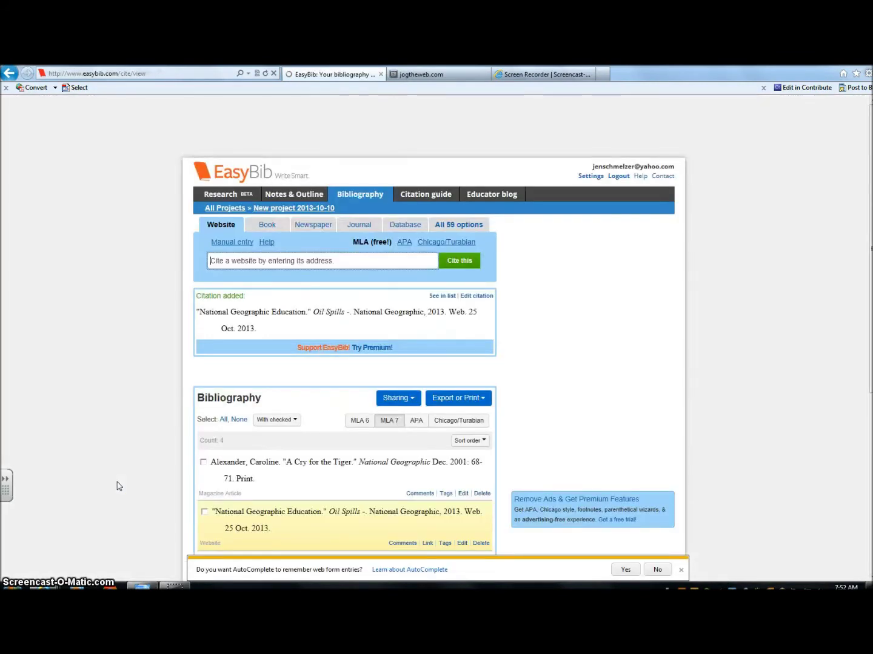
{"action": "scroll", "coordinate": [163, 457], "scroll_direction": "down", "scroll_amount": 2}
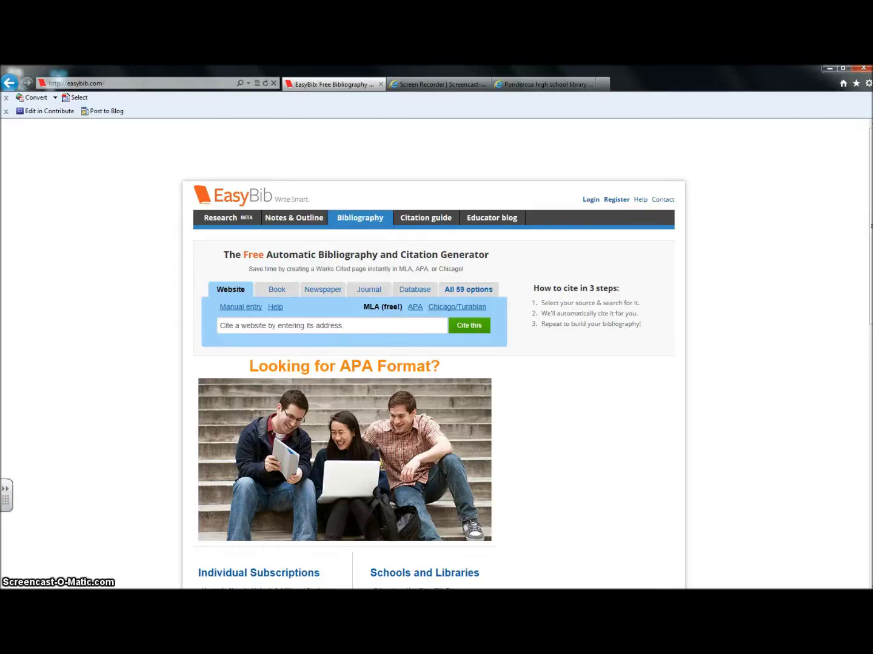
Review the handwritten encyclopedia notes, return to EasyBib, and open the citation form for an encyclopedia article.
{"action": "left_click", "coordinate": [194, 573]}
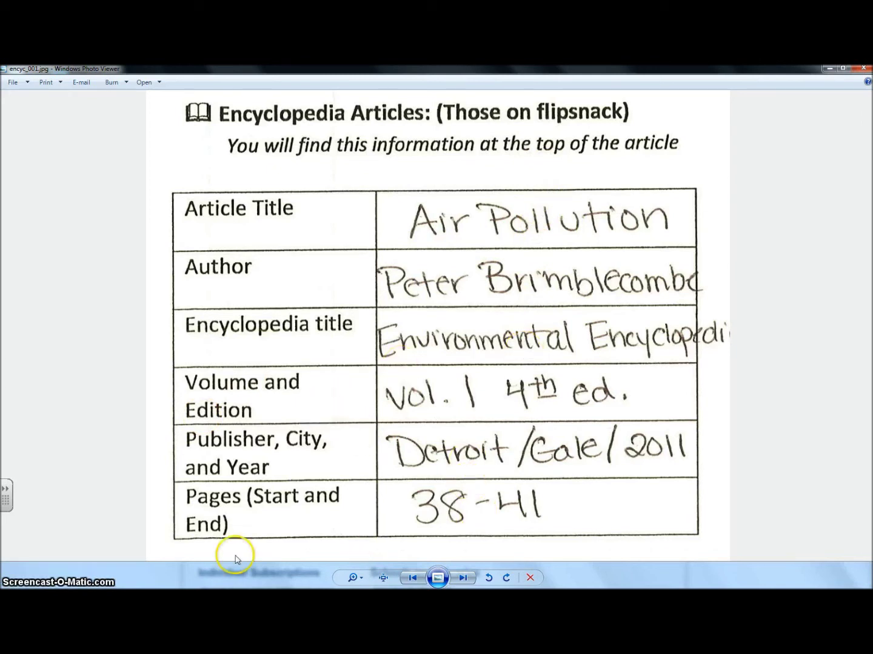
{"action": "mouse_move", "coordinate": [112, 582]}
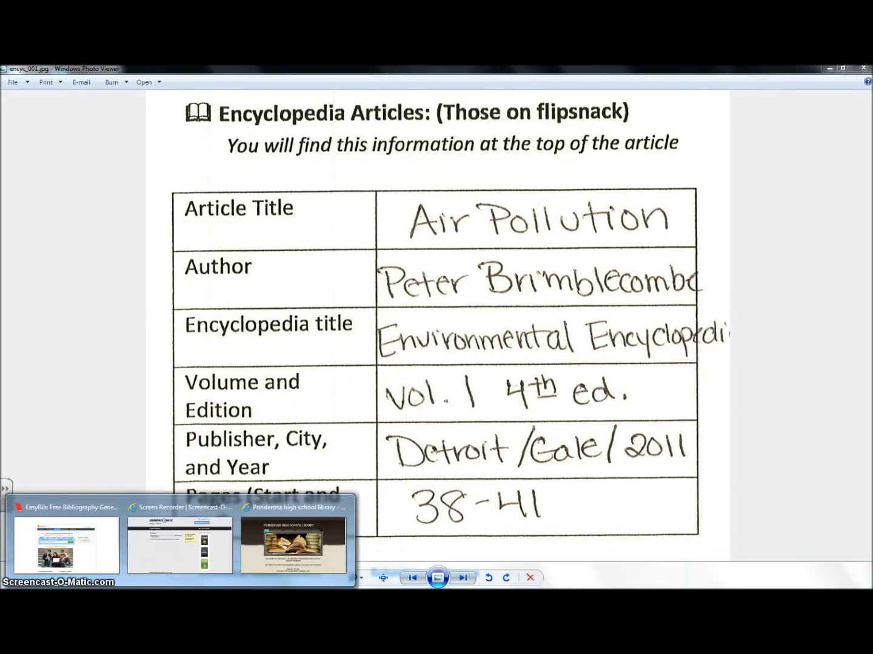
{"action": "left_click", "coordinate": [295, 542]}
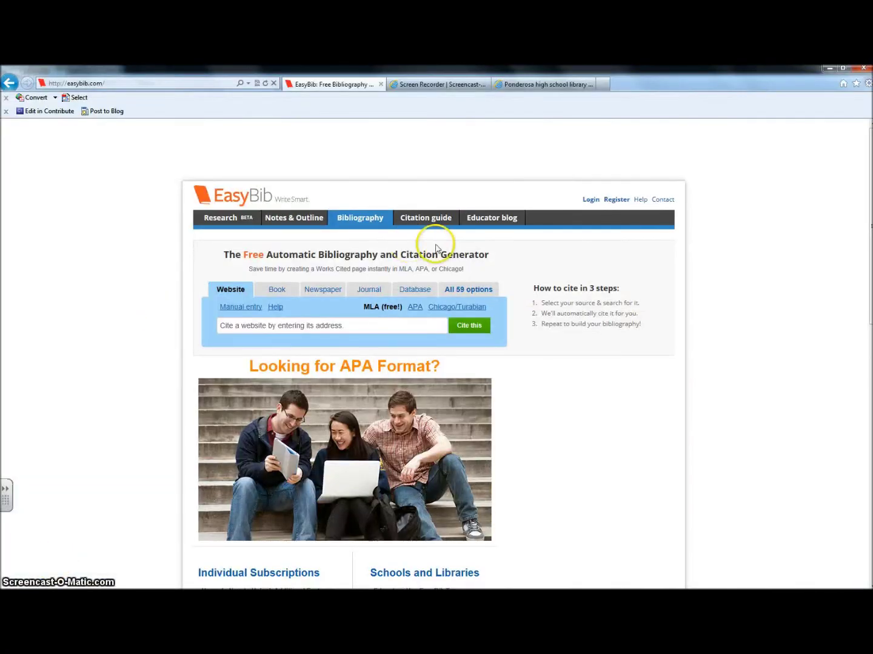
{"action": "left_click", "coordinate": [467, 291]}
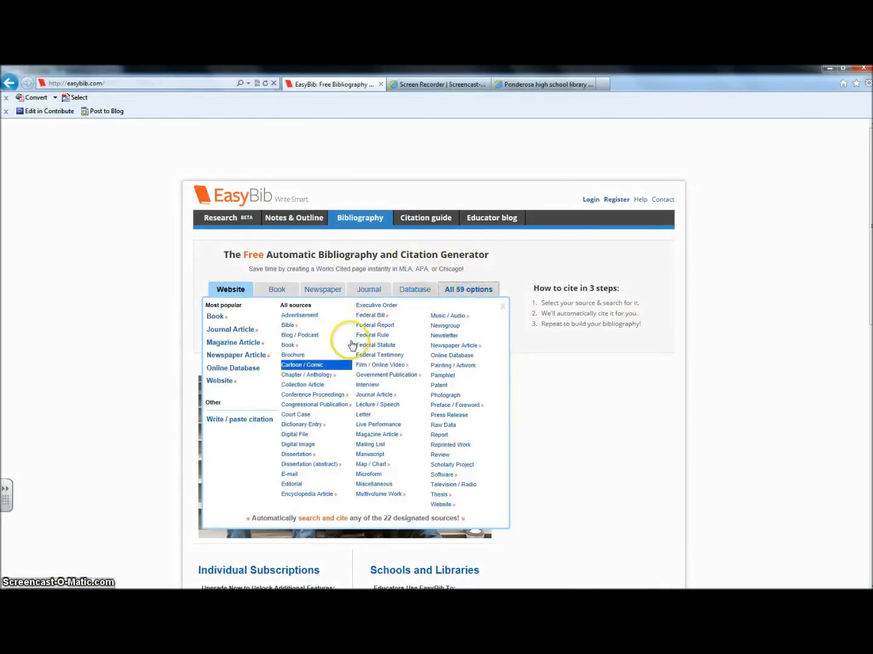
{"action": "left_click", "coordinate": [313, 496]}
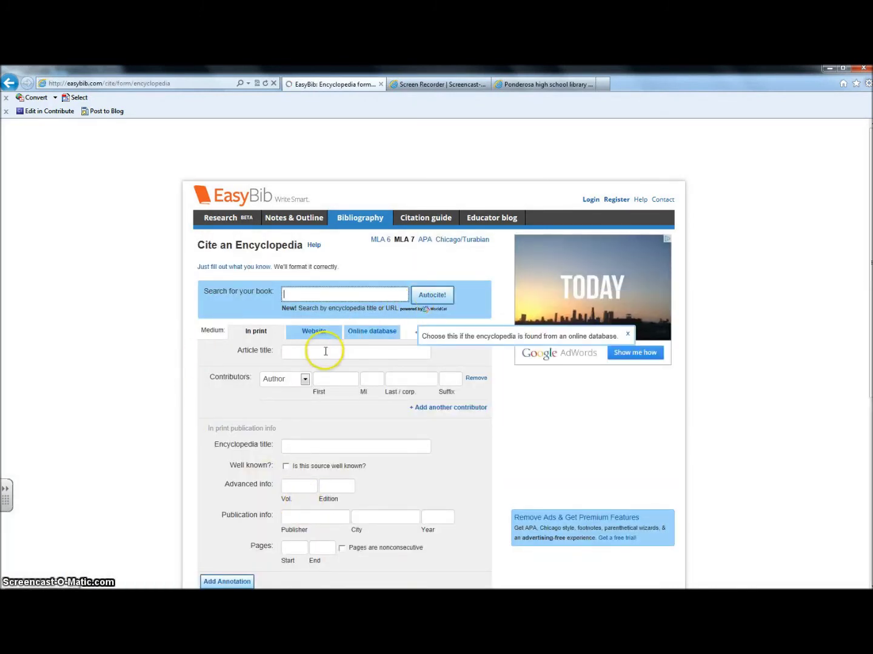
Enter "Air Pollution" as the encyclopedia article title and look over the author, publication and page fields.
{"action": "left_click", "coordinate": [324, 353]}
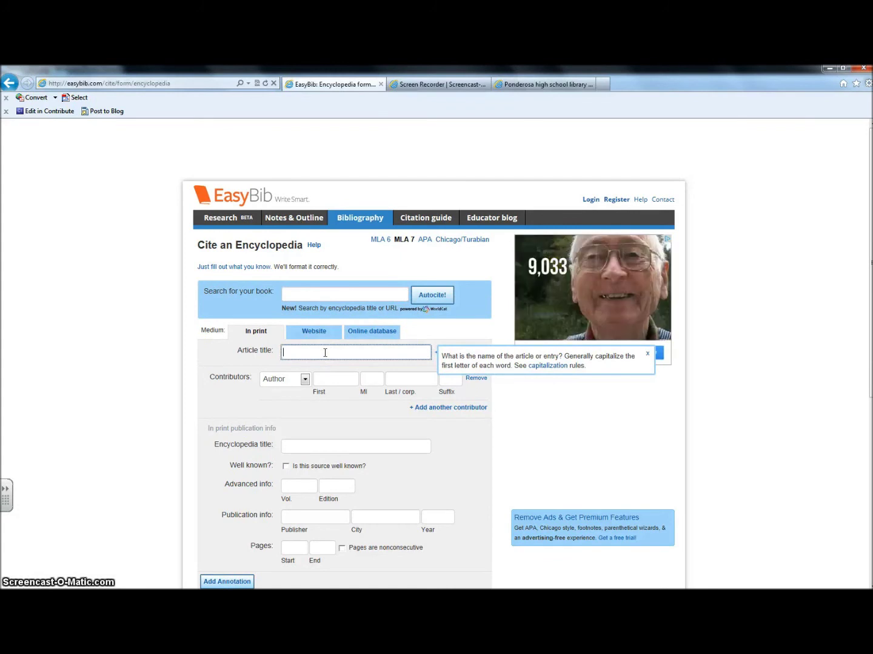
{"action": "type", "text": "Air p"}
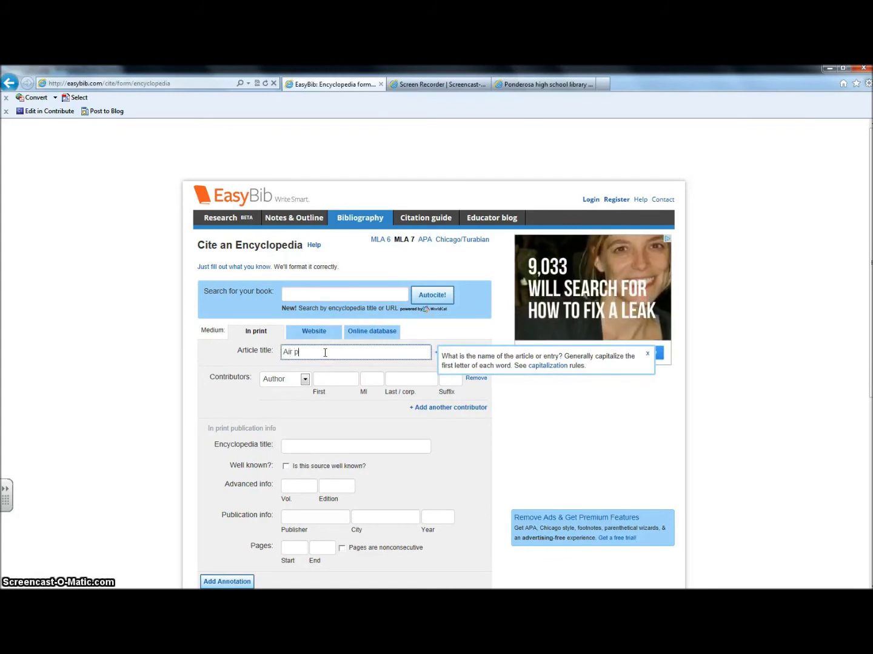
{"action": "type", "text": "ollution"}
{"action": "left_click", "coordinate": [337, 379]}
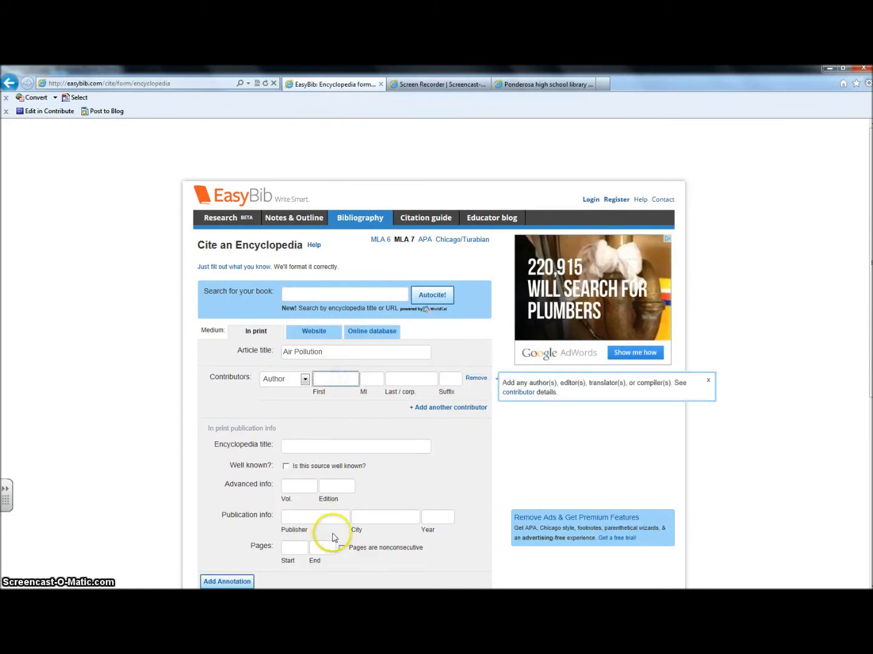
{"action": "scroll", "coordinate": [210, 473], "scroll_direction": "down", "scroll_amount": 5}
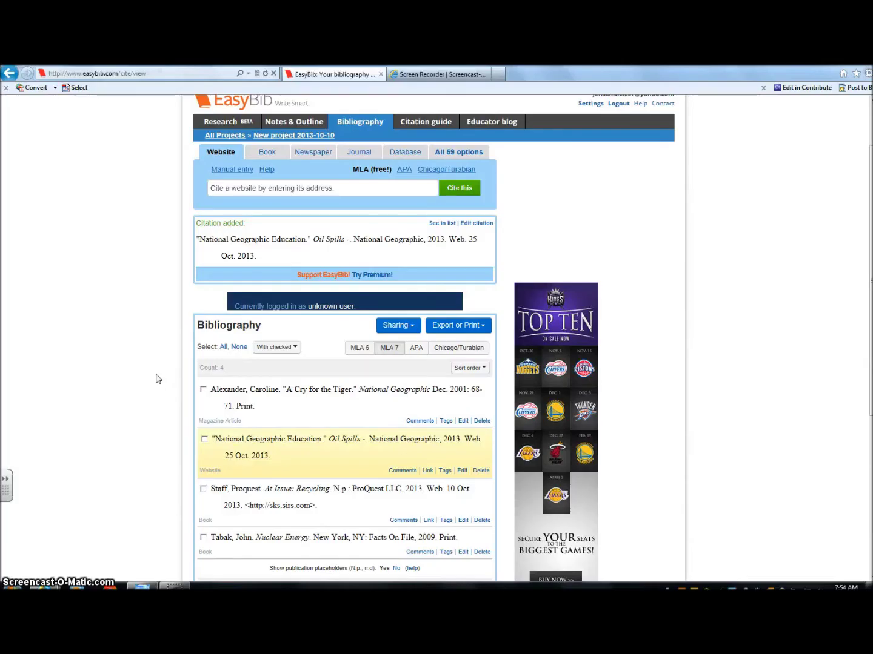
Export the finished bibliography as a Word document and start its download.
{"action": "left_click", "coordinate": [484, 329]}
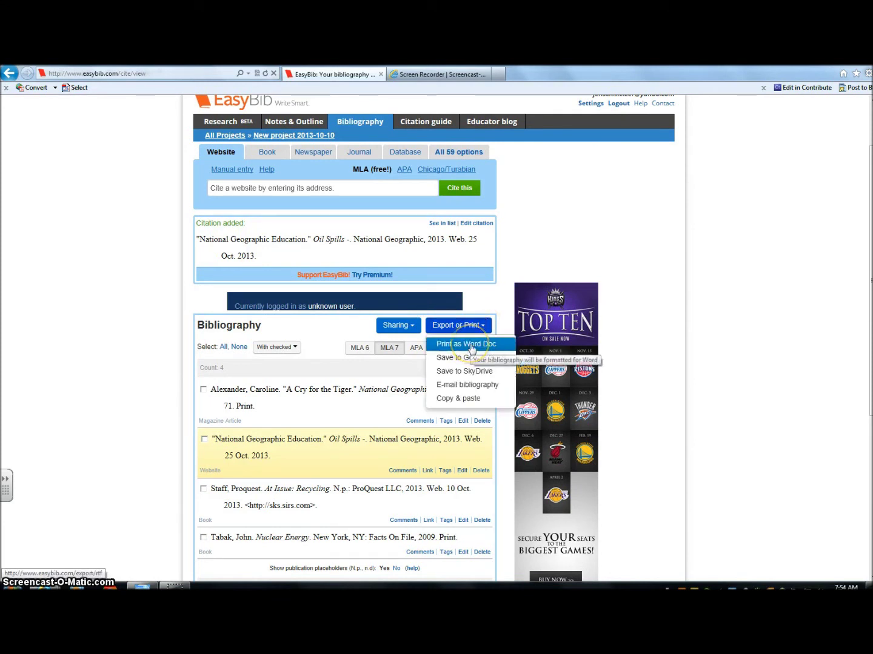
{"action": "left_click", "coordinate": [470, 346]}
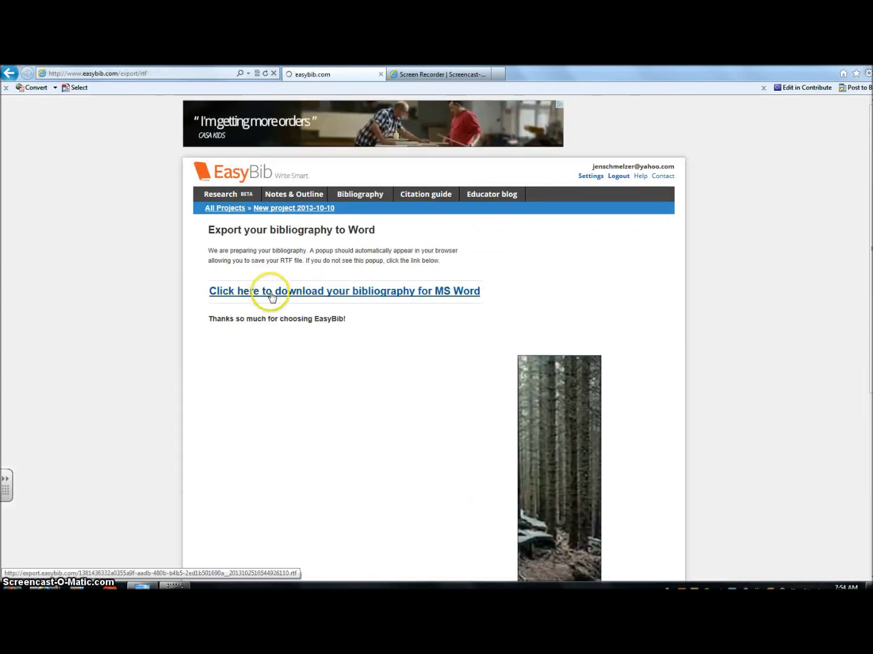
{"action": "left_click", "coordinate": [368, 293]}
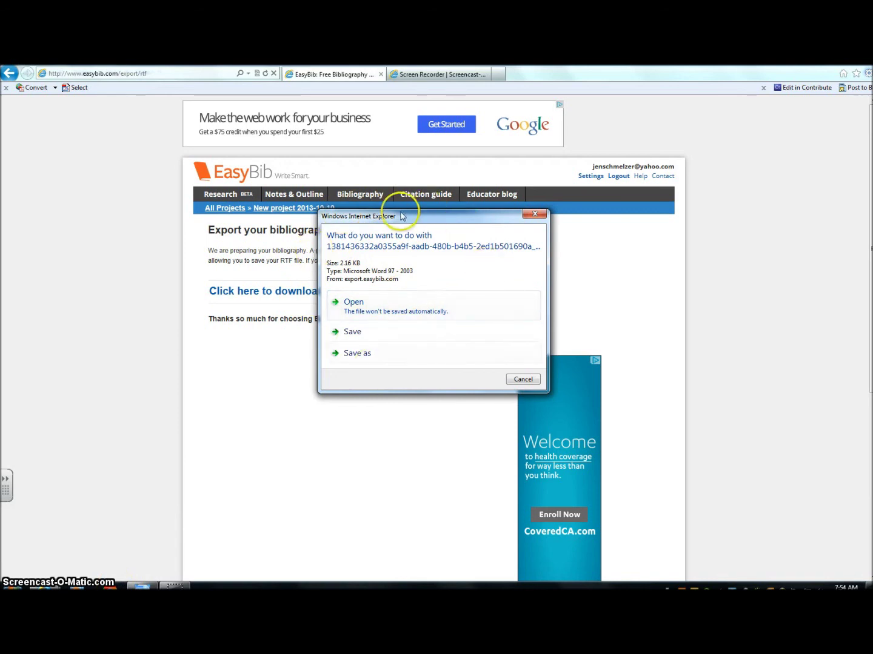
Save the exported file under the name "bibliography" in the HP folder on the H: network drive.
{"action": "left_click", "coordinate": [360, 356]}
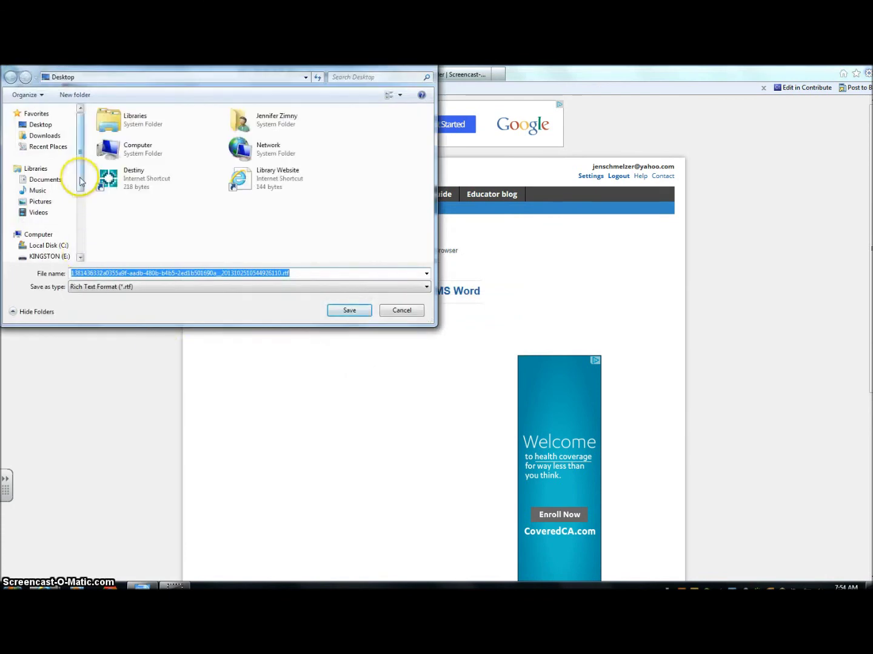
{"action": "left_click_drag", "start_coordinate": [80, 179], "coordinate": [80, 221]}
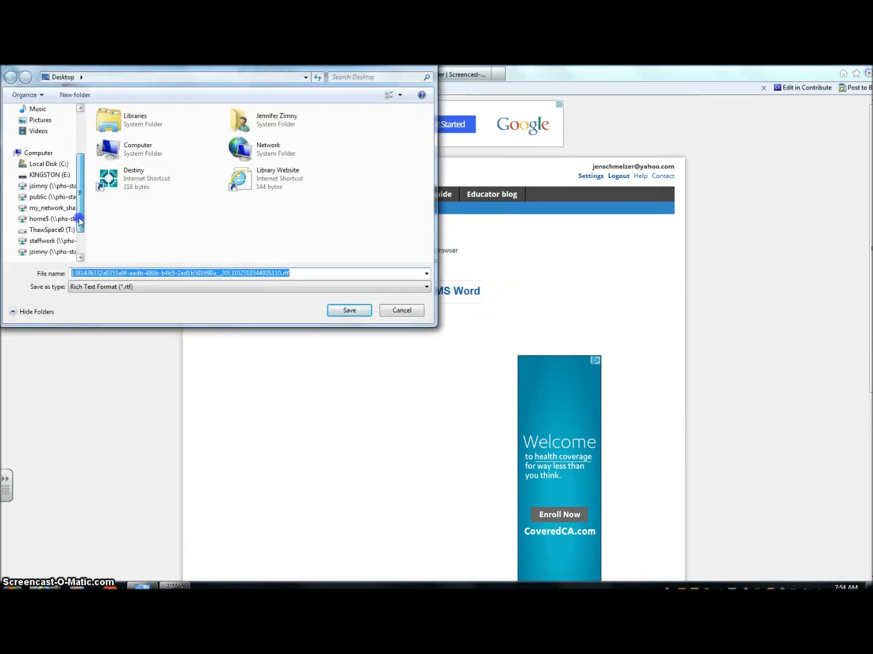
{"action": "left_click", "coordinate": [51, 187]}
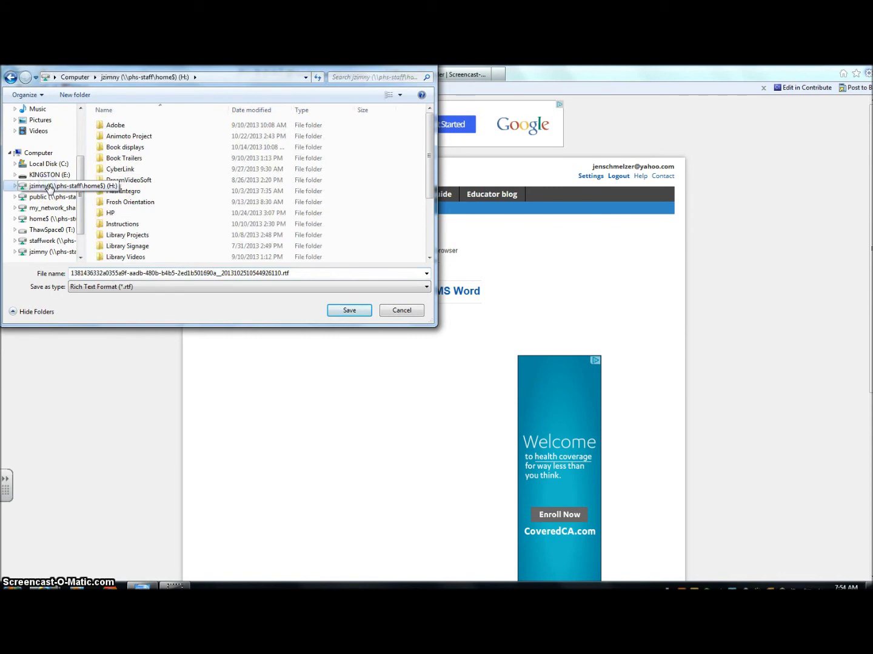
{"action": "double_click", "coordinate": [123, 214]}
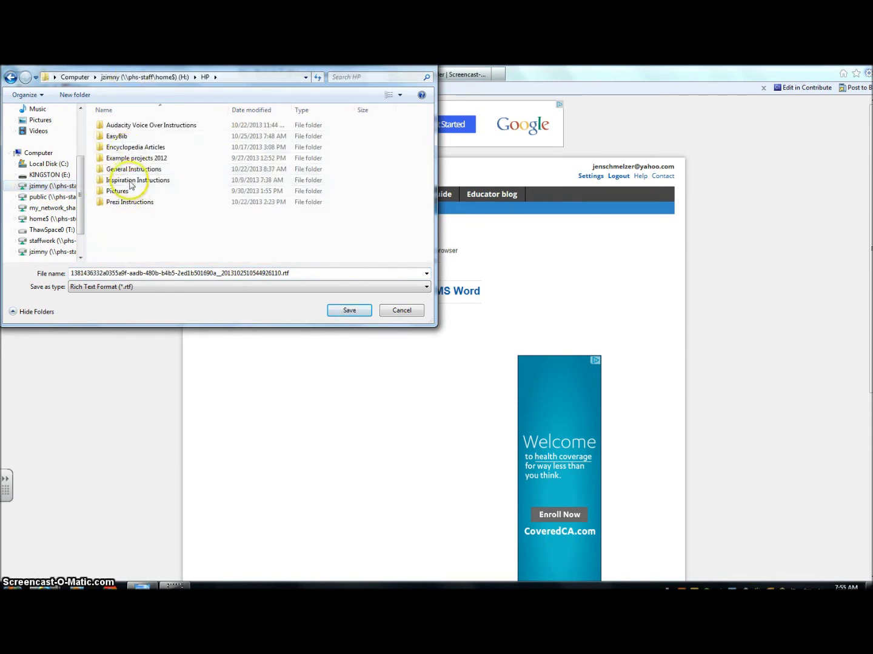
{"action": "double_click", "coordinate": [121, 273]}
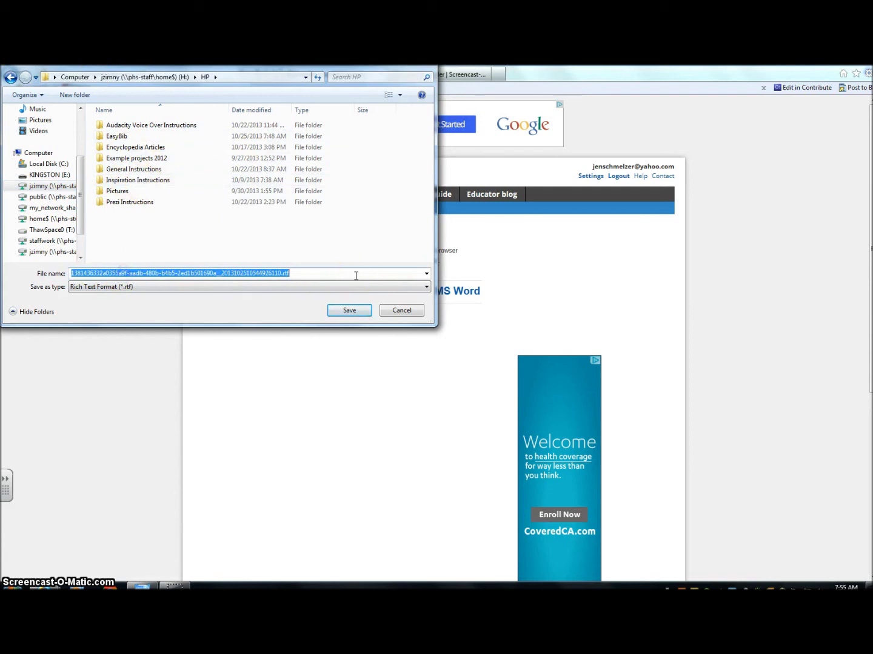
{"action": "type", "text": "bibliogra"}
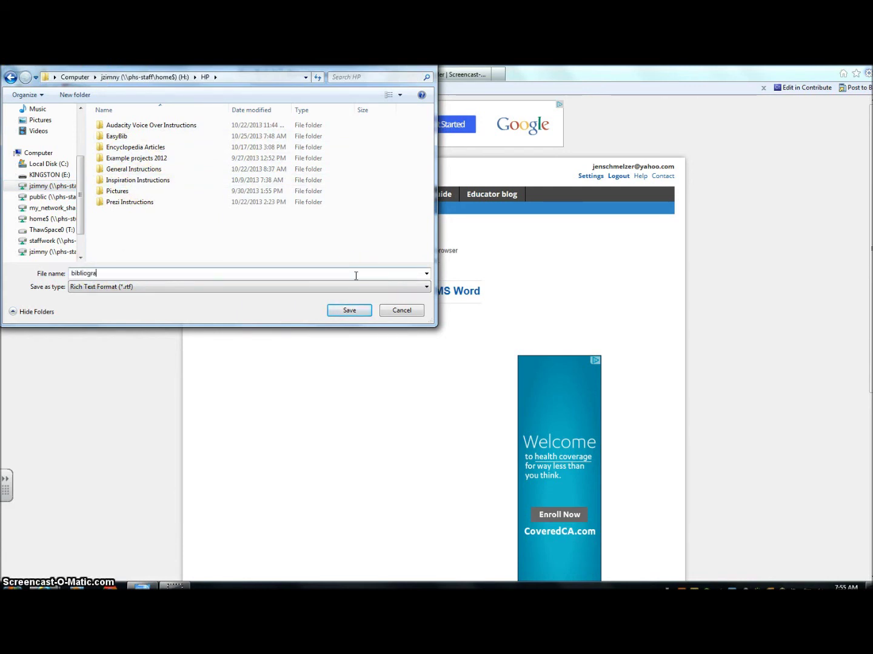
{"action": "left_click", "coordinate": [353, 312]}
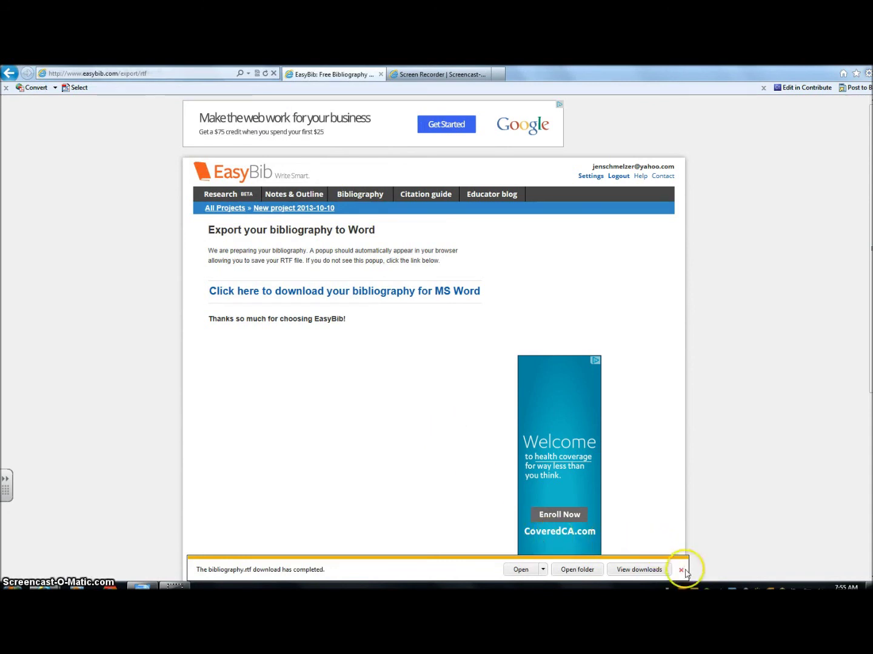
Open the downloaded bibliography.rtf in Word and enable editing.
{"action": "left_click", "coordinate": [521, 570]}
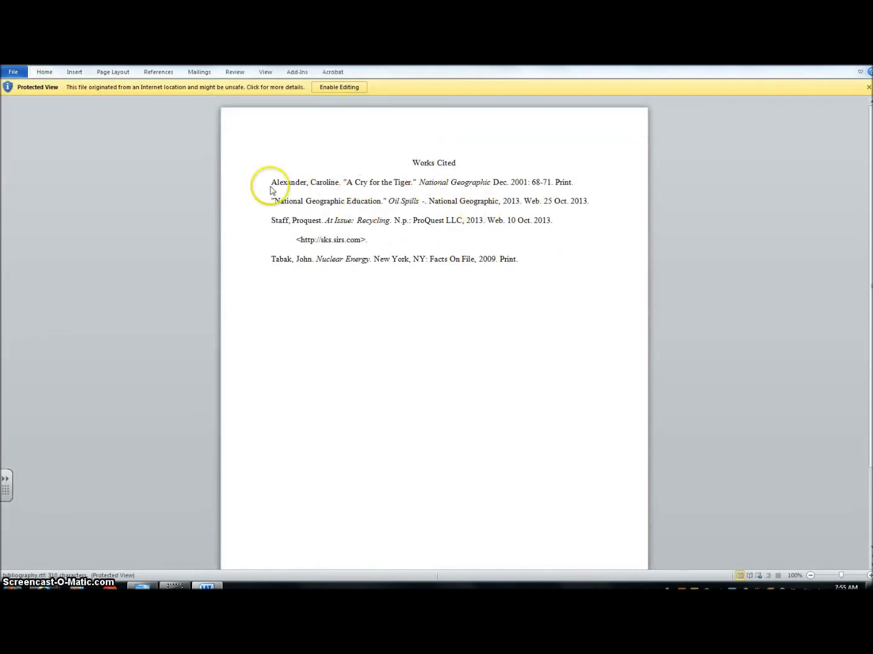
{"action": "left_click", "coordinate": [332, 88]}
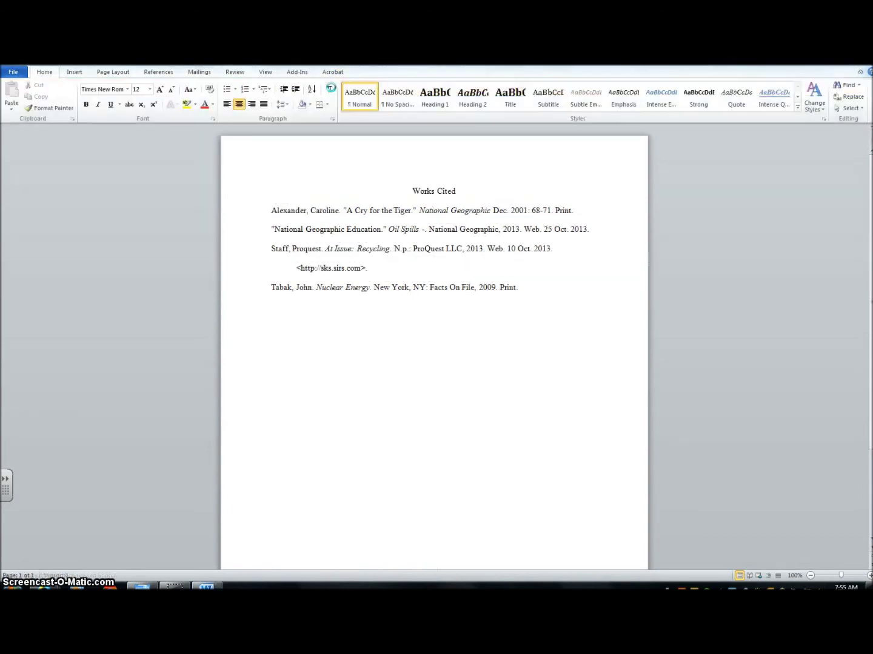
{"action": "left_click", "coordinate": [443, 271]}
Examine the Works Cited heading and highlight all the citation entries below it to review them.
{"action": "left_click", "coordinate": [458, 191]}
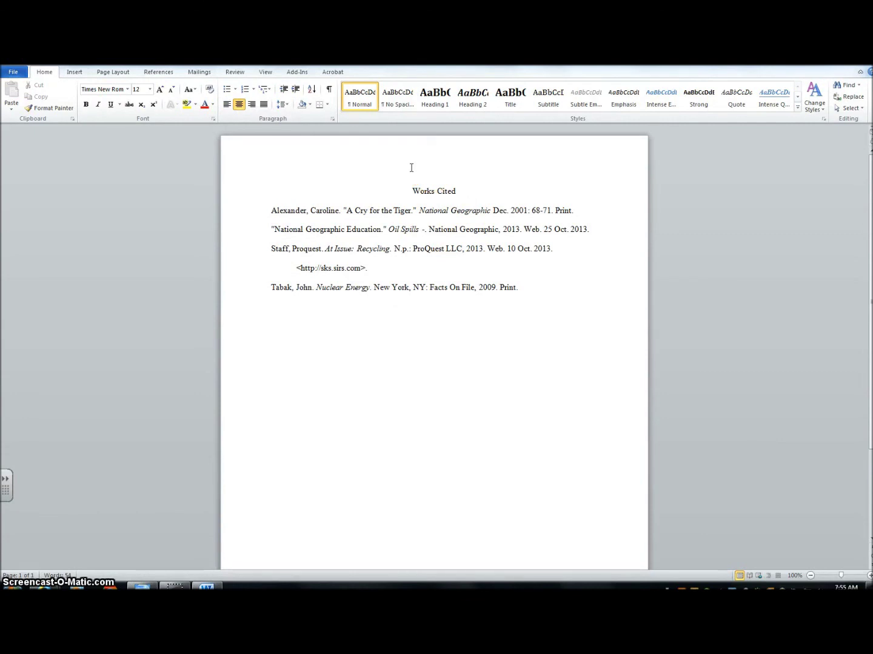
{"action": "left_click_drag", "start_coordinate": [522, 287], "coordinate": [273, 215]}
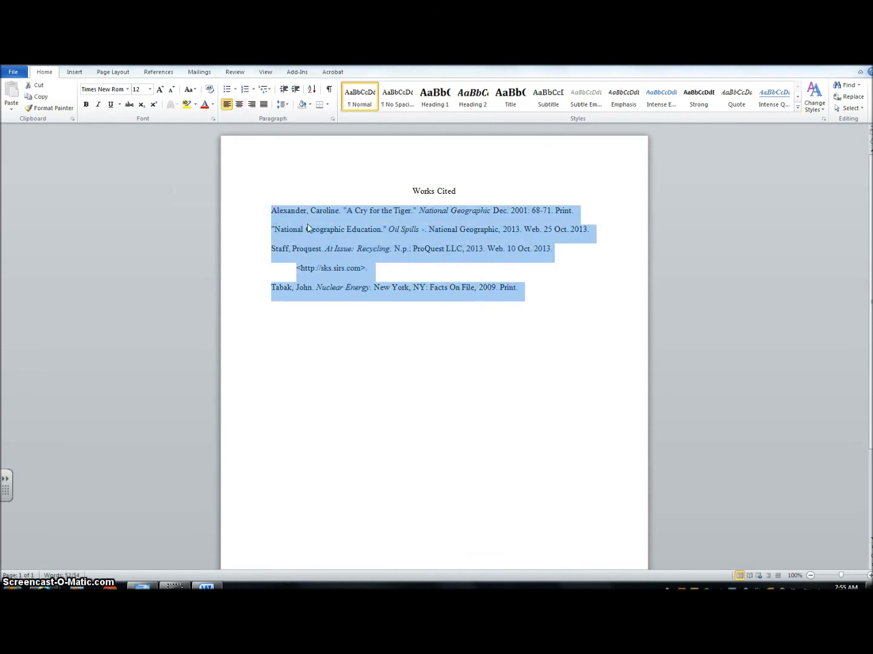
{"action": "left_click", "coordinate": [522, 287]}
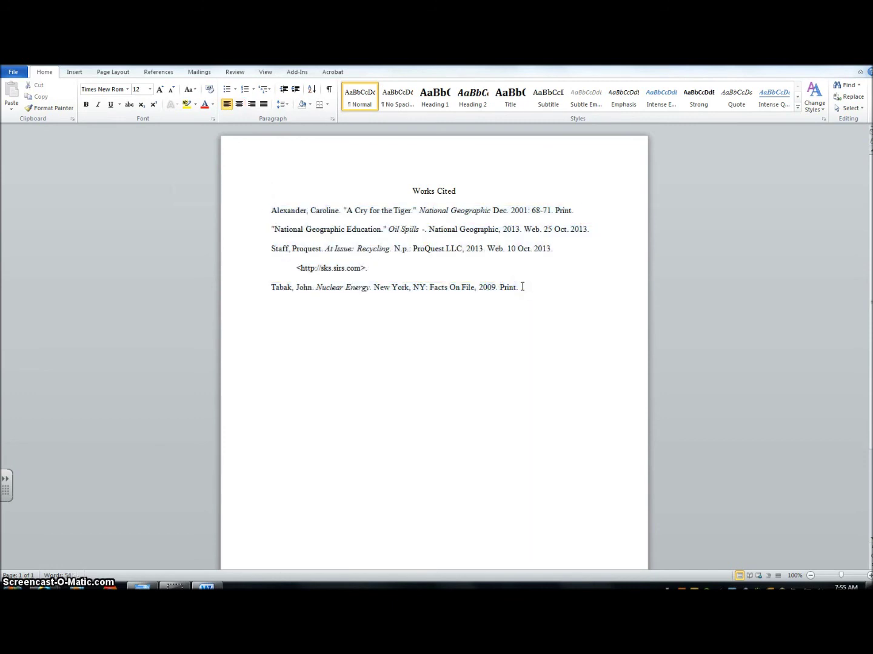